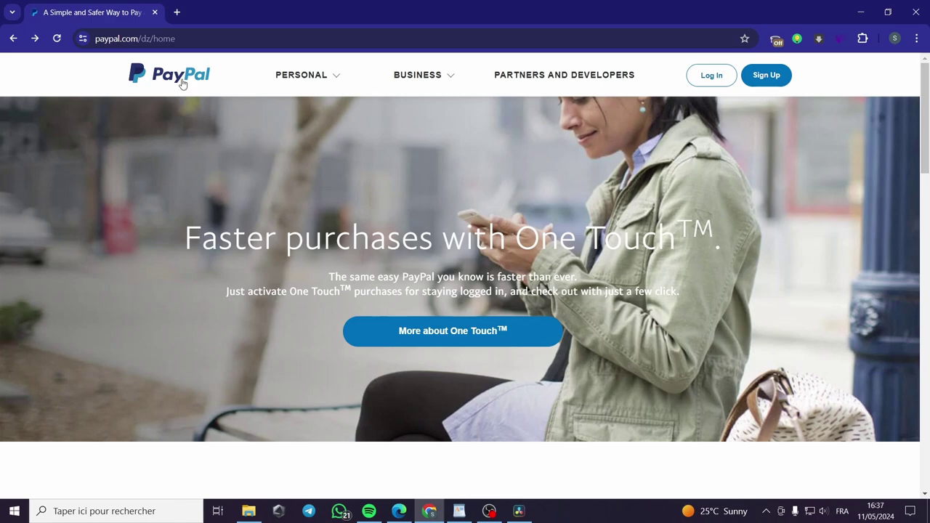
- Start a Personal Account sign-up and dismiss the offer to create the account with Google
mouse_move(418, 74)
left_click(773, 82)
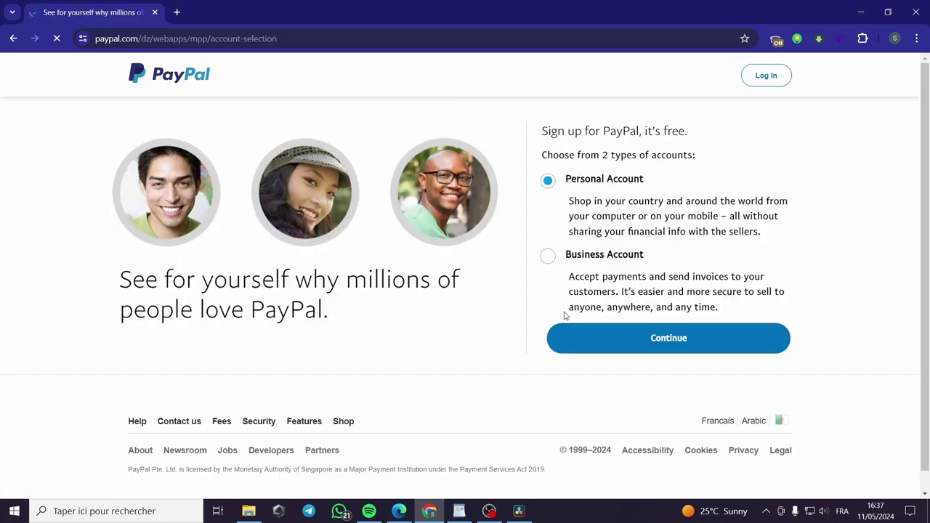
left_click(606, 257)
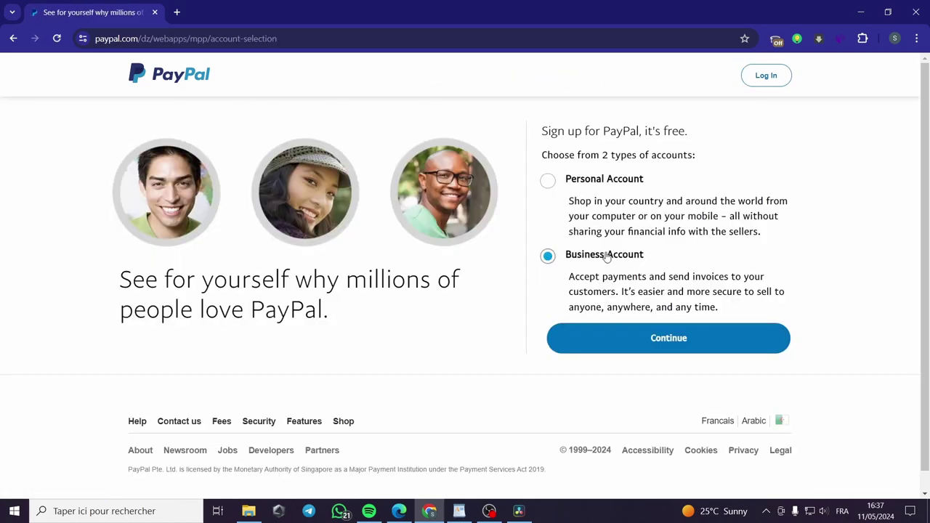
left_click(606, 184)
left_click(657, 349)
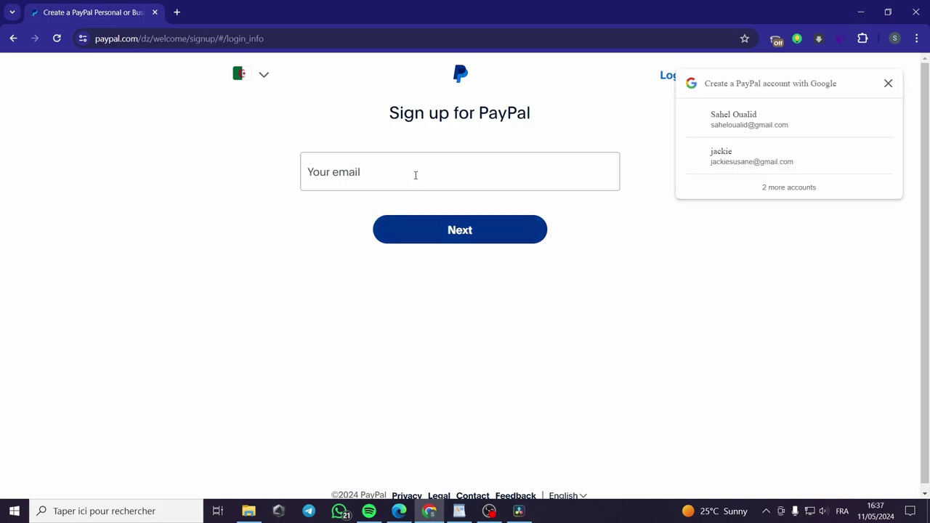
left_click(887, 85)
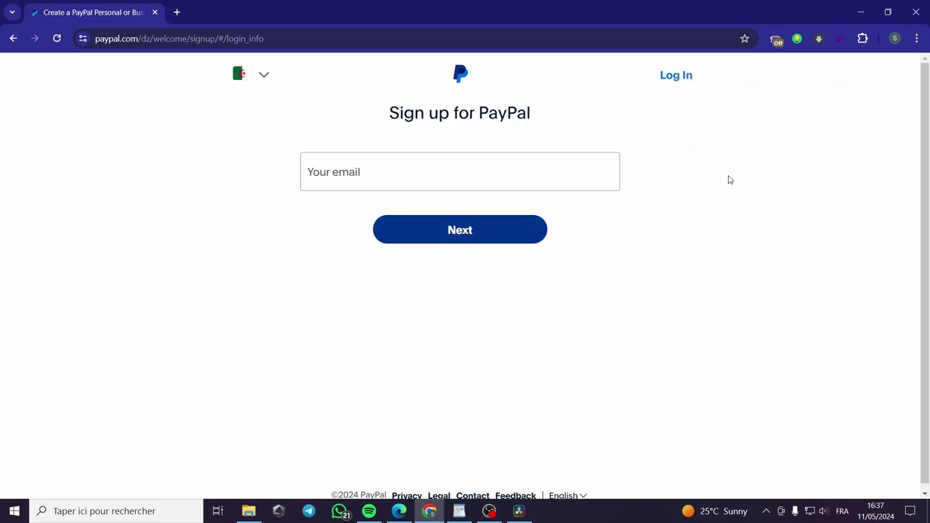
- Log in to the existing account by requesting a one-time code on the mobile phone
left_click(681, 80)
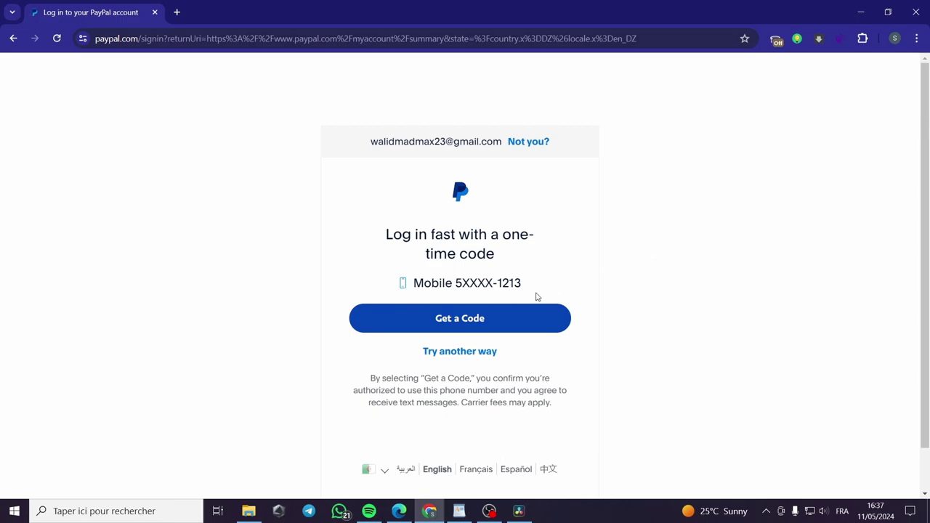
left_click(483, 323)
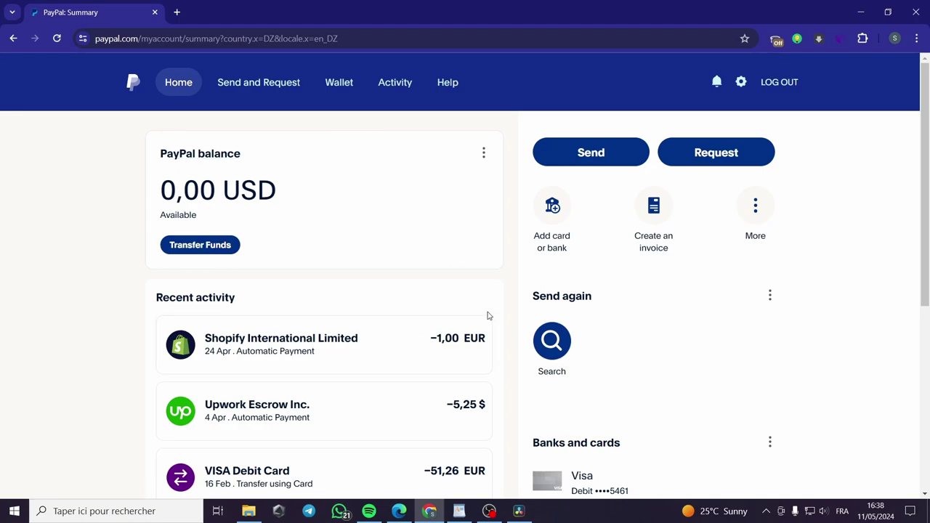
- Look through the account summary, the Send, Request, Contacts and More pages and the wallet, and return to the account home page
scroll(469, 317, "down", 2)
scroll(470, 317, "up", 2)
left_click(248, 89)
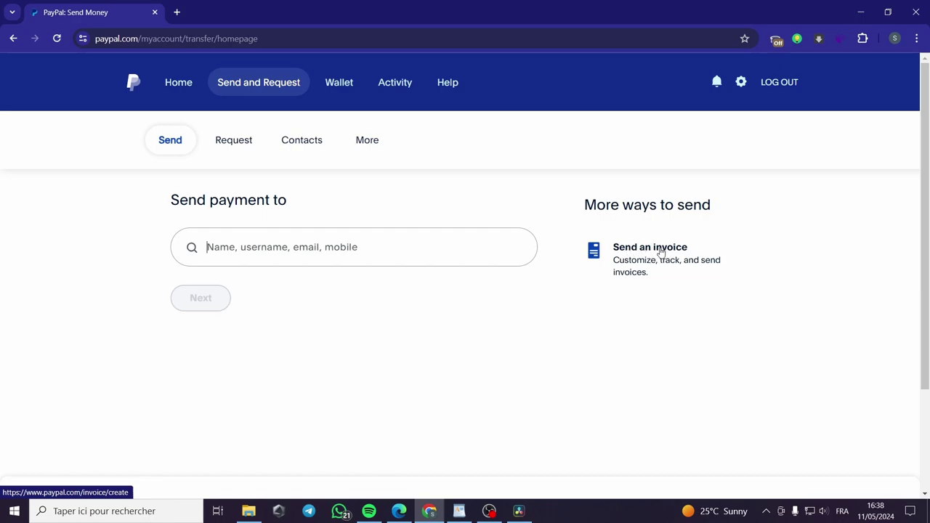
left_click(233, 148)
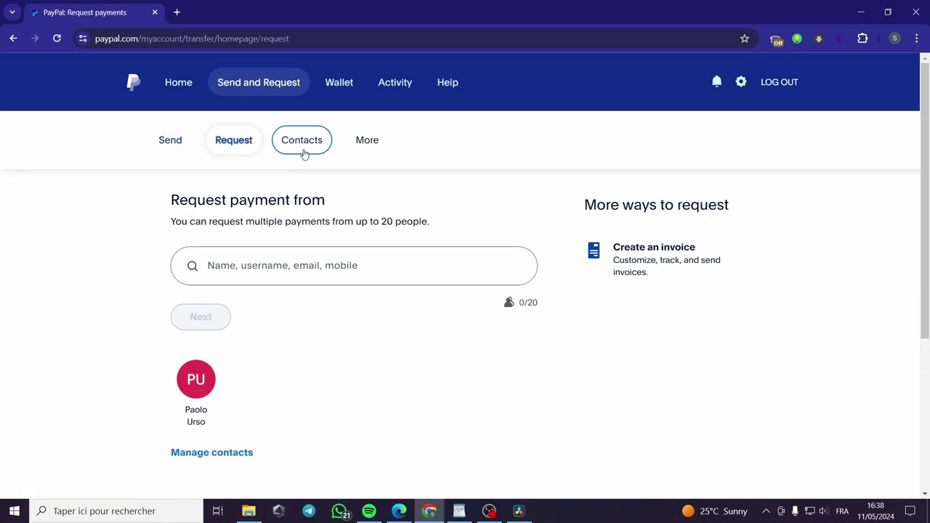
left_click(304, 153)
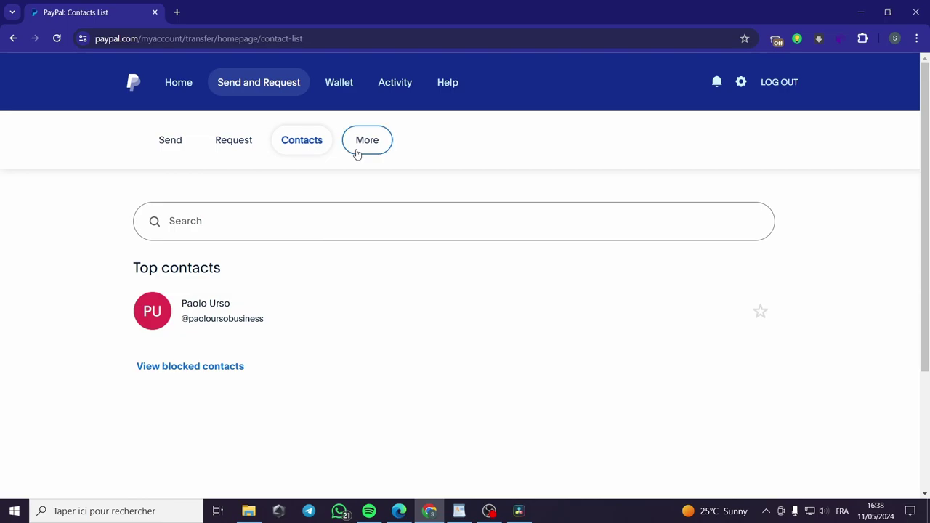
left_click(382, 139)
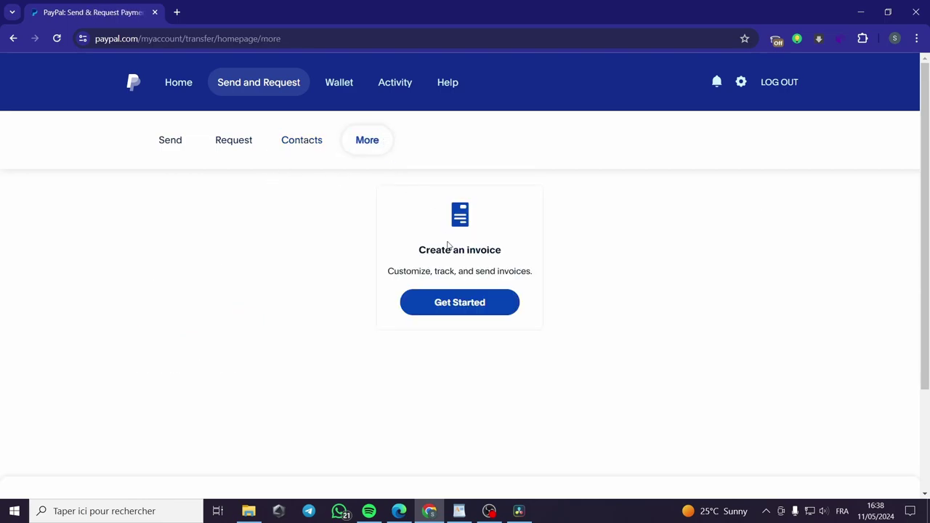
left_click(344, 89)
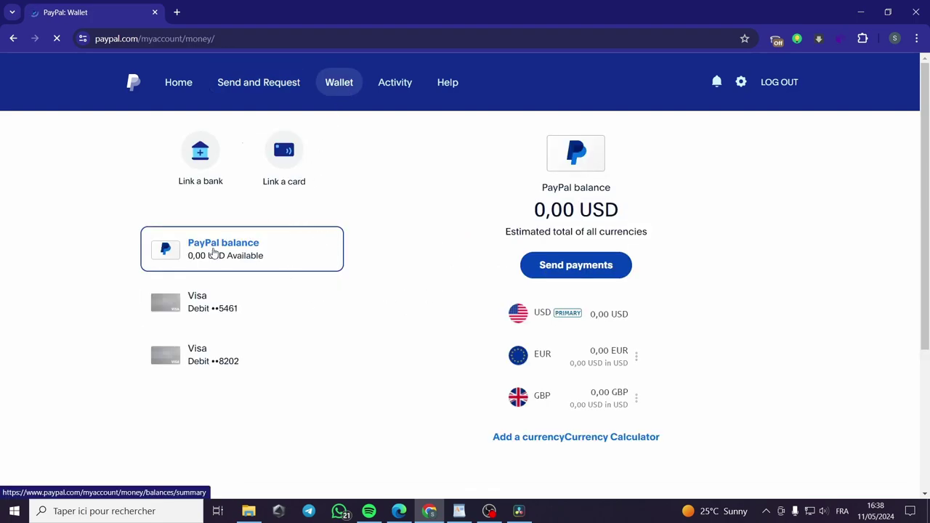
scroll(614, 255, "down", 8)
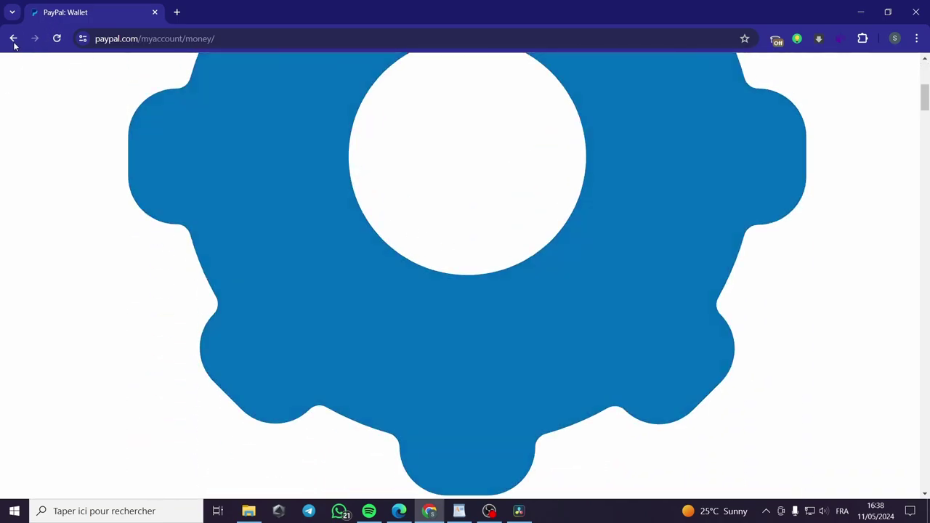
left_click(13, 39)
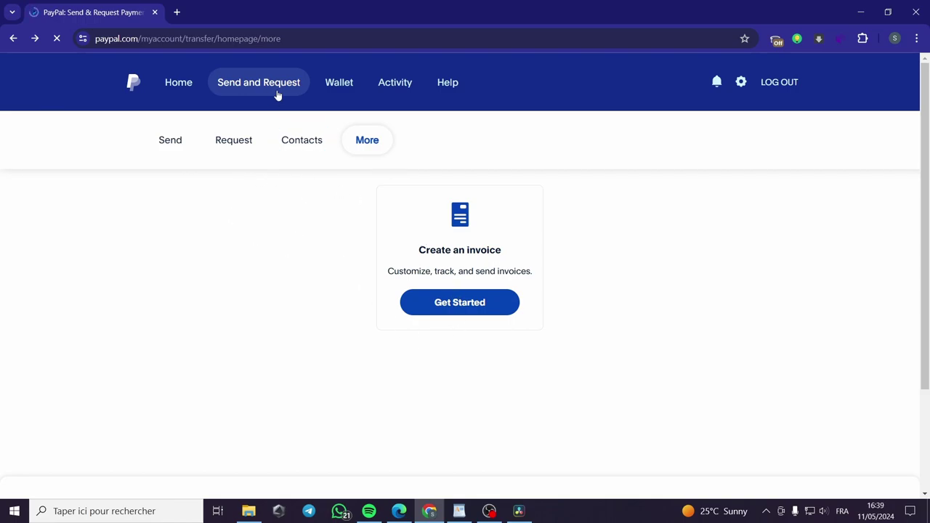
left_click(174, 89)
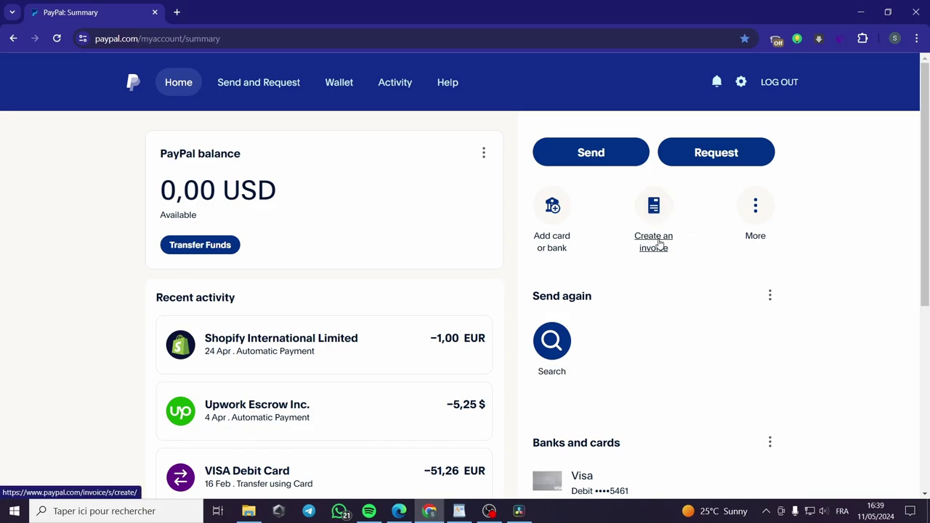
- Start creating a new invoice and look over its form and PDF preview
left_click(655, 216)
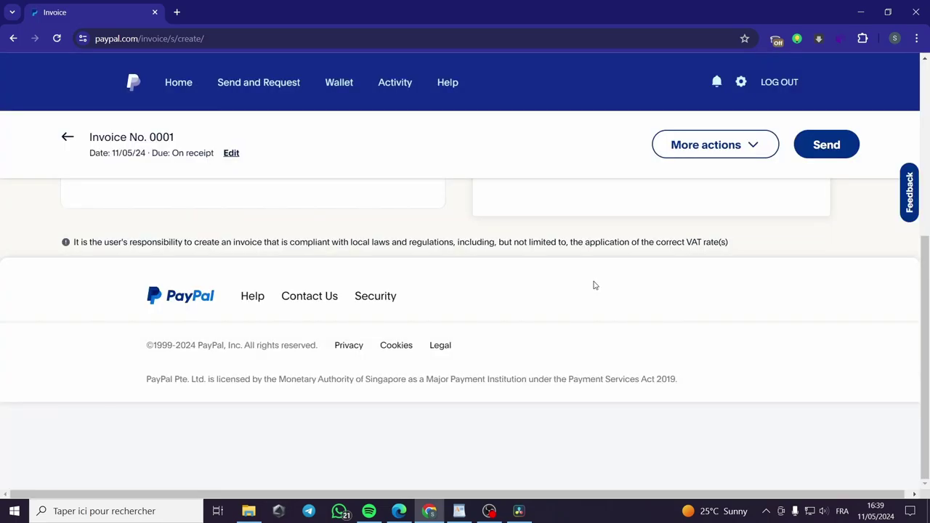
scroll(591, 280, "up", 1)
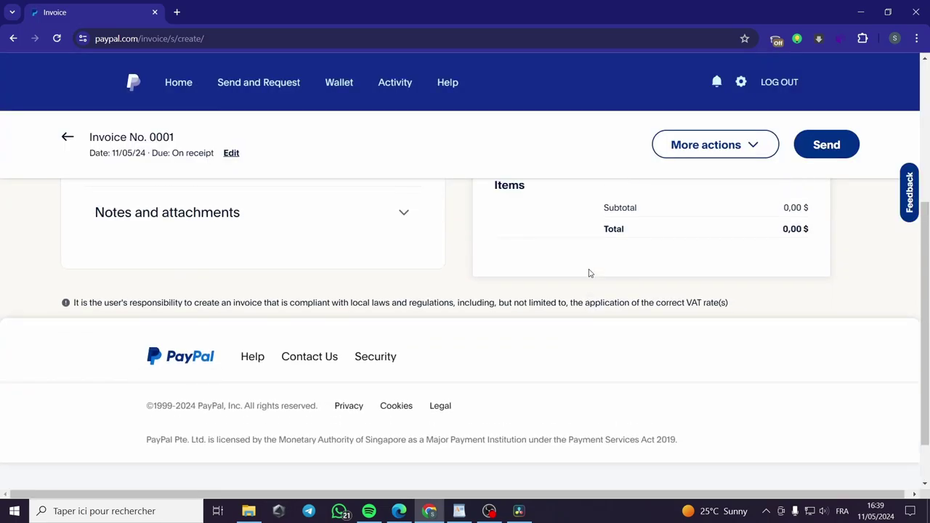
scroll(589, 272, "up", 1)
scroll(656, 266, "down", 1)
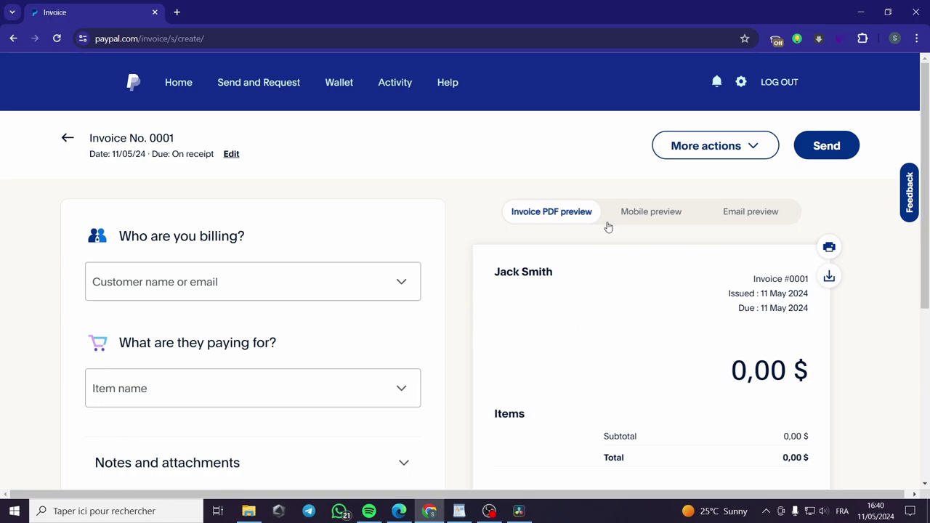
scroll(573, 297, "down", 1)
scroll(570, 290, "up", 1)
- Examine the payment methods in the invoice's mobile preview and the invoice details in its email preview
left_click(658, 221)
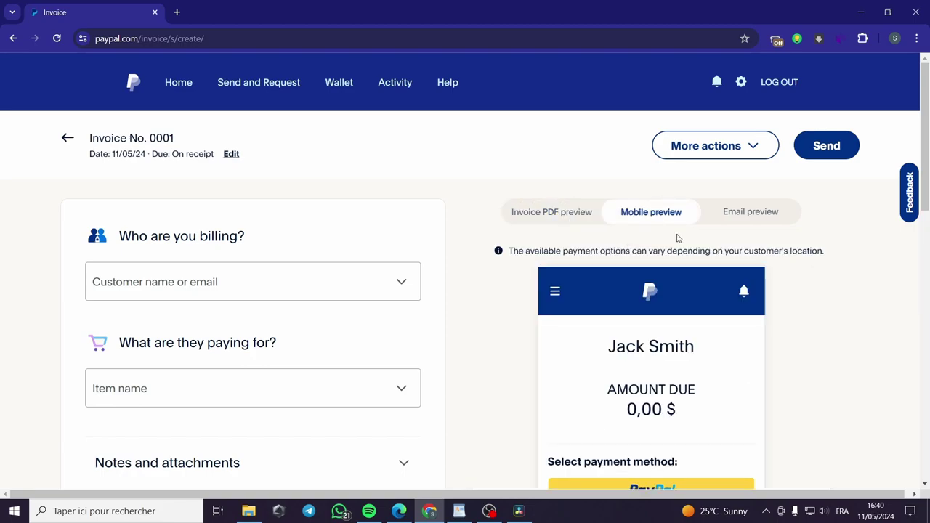
scroll(658, 254, "down", 4)
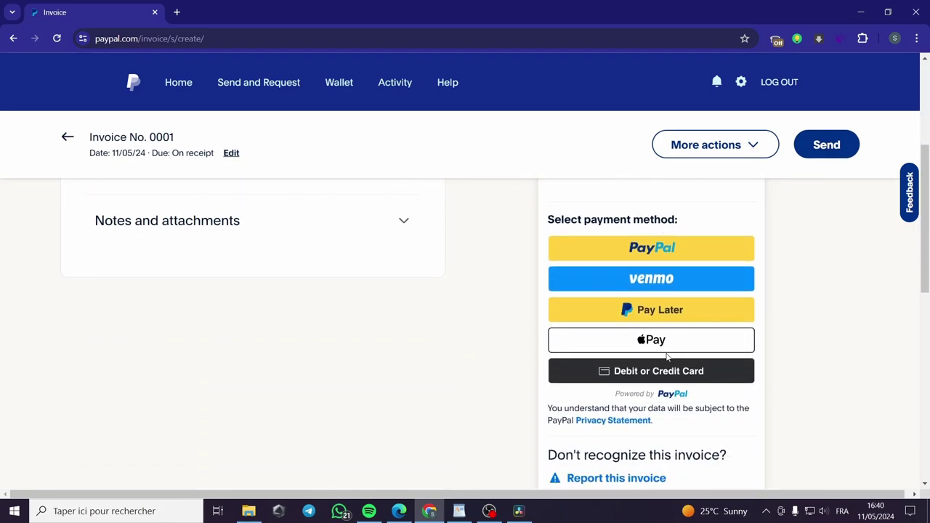
scroll(667, 355, "up", 1)
scroll(667, 355, "up", 3)
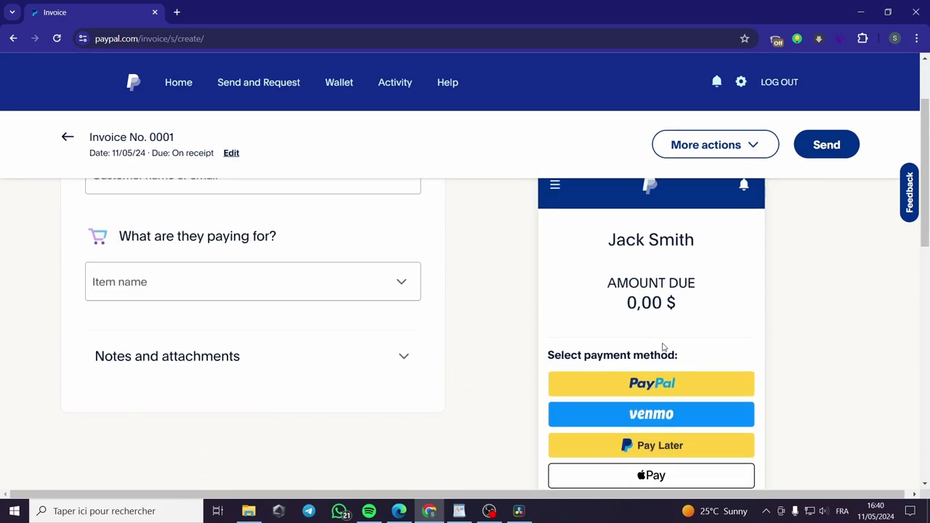
scroll(663, 350, "down", 2)
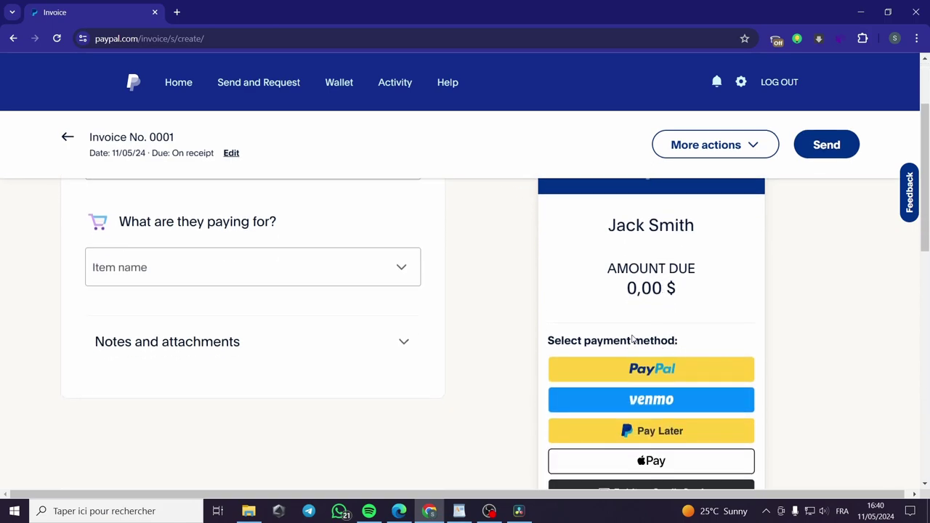
scroll(680, 419, "down", 1)
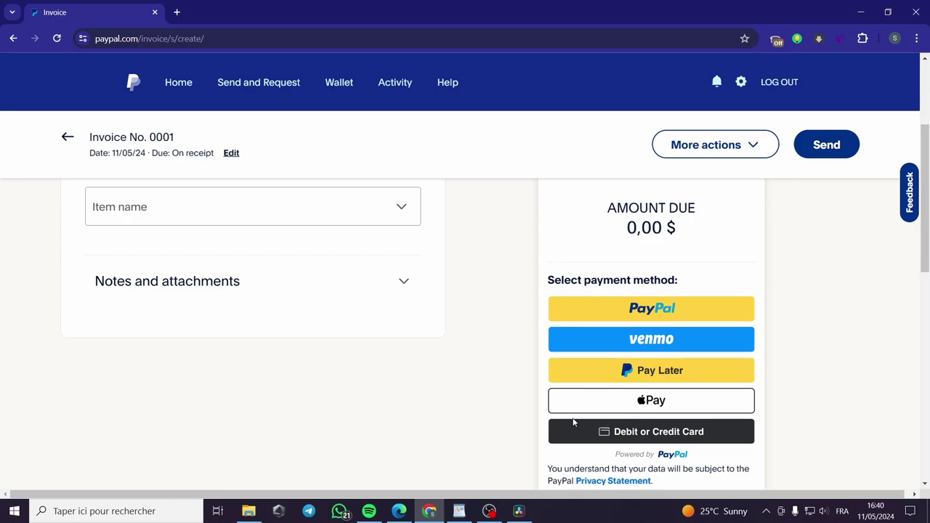
scroll(617, 399, "up", 2)
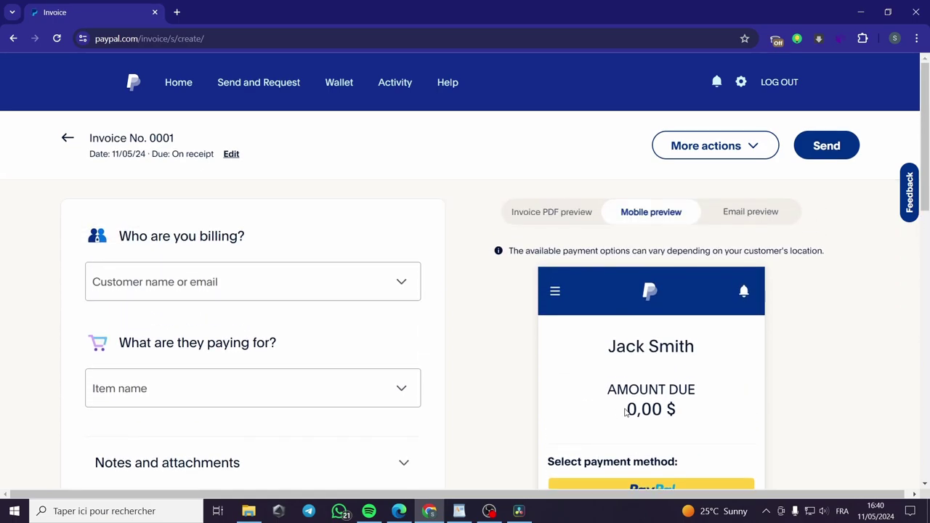
left_click(736, 217)
scroll(766, 249, "down", 2)
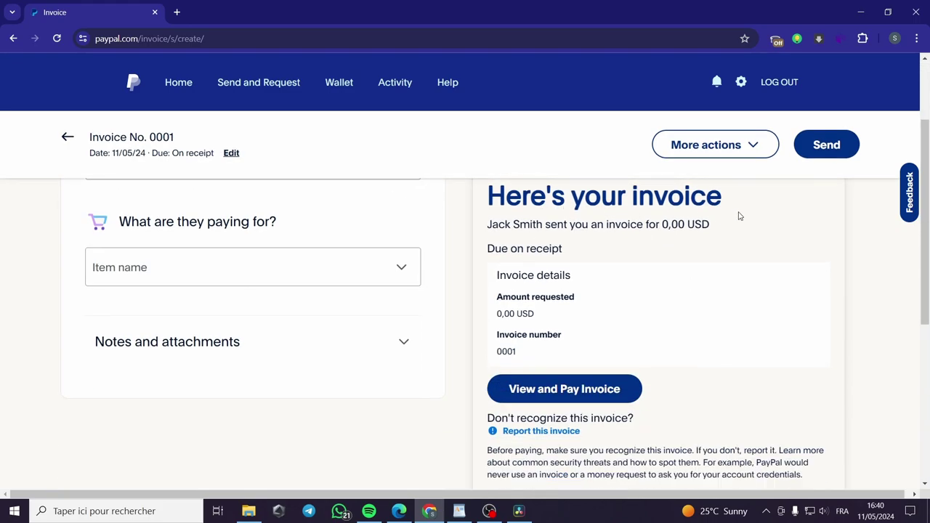
scroll(590, 321, "up", 2)
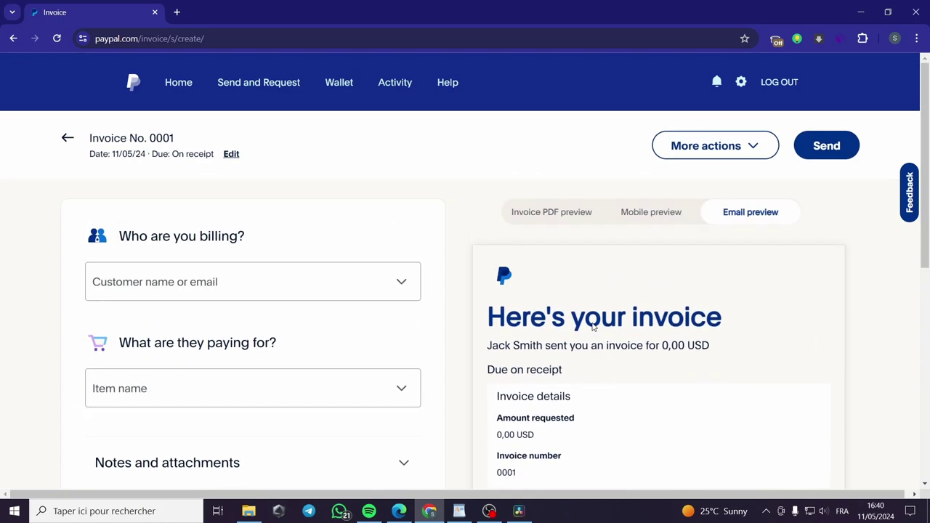
scroll(593, 326, "down", 2)
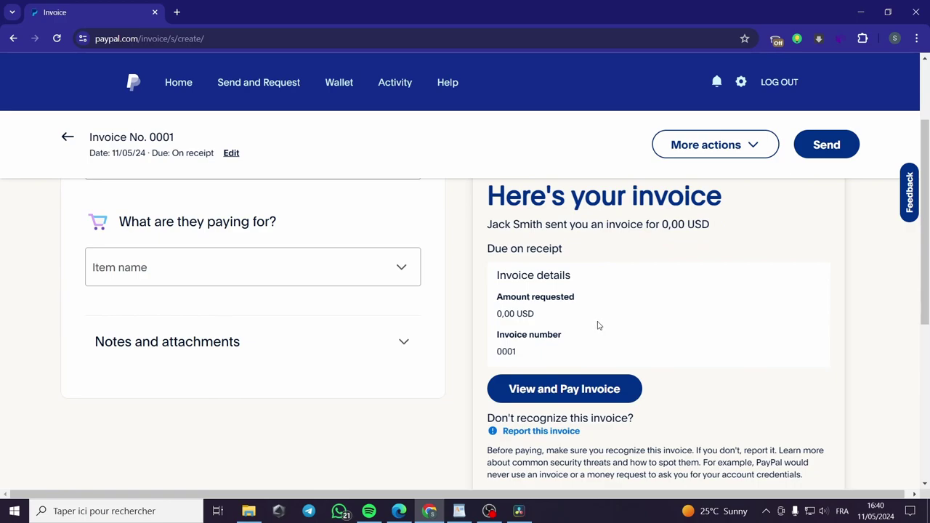
scroll(687, 346, "up", 2)
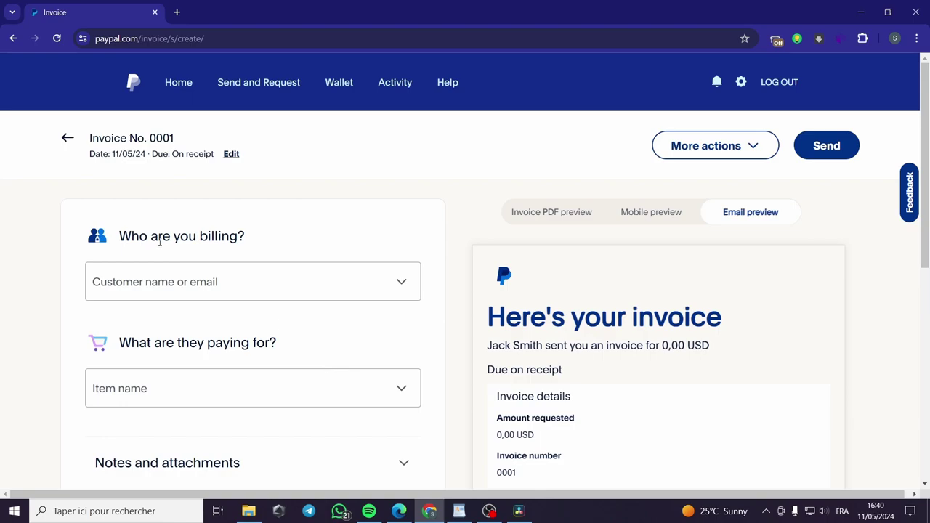
- Start a new customer as the invoice's billing recipient and enter the customer's first name
left_click(234, 283)
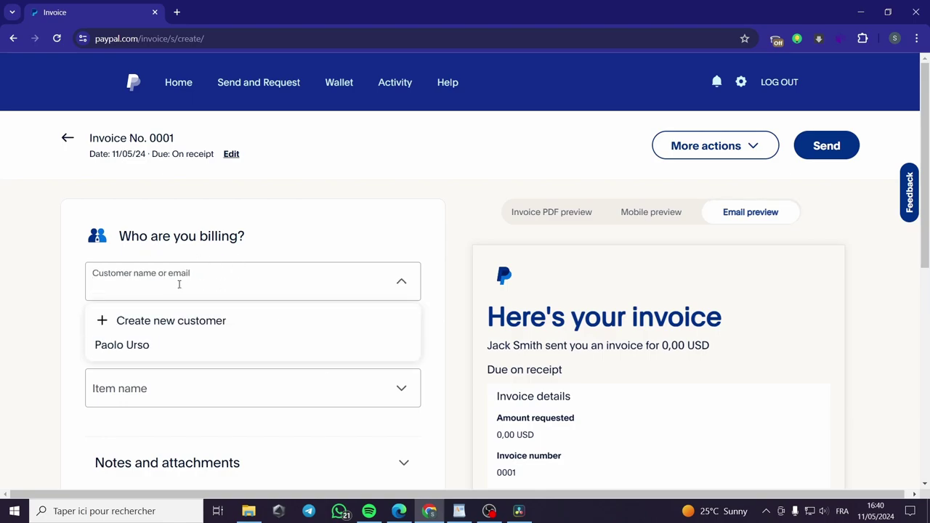
left_click(180, 321)
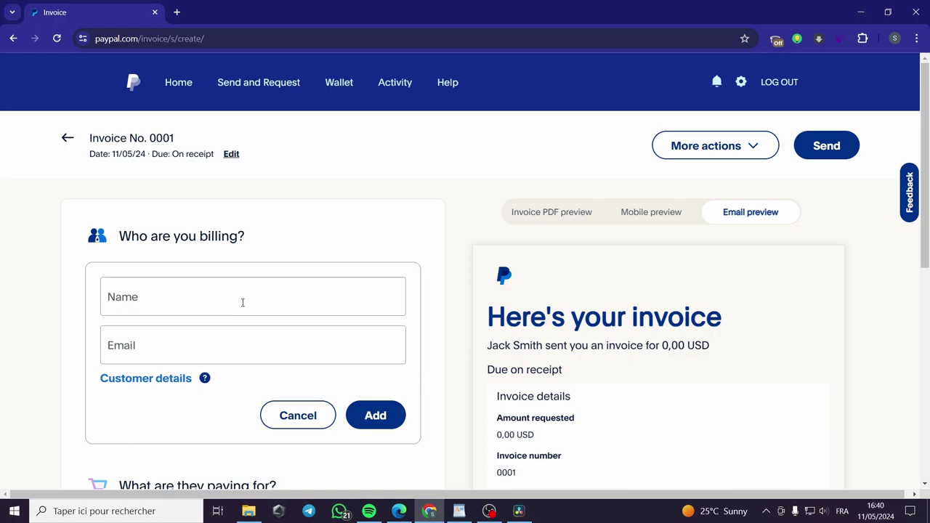
left_click(181, 301)
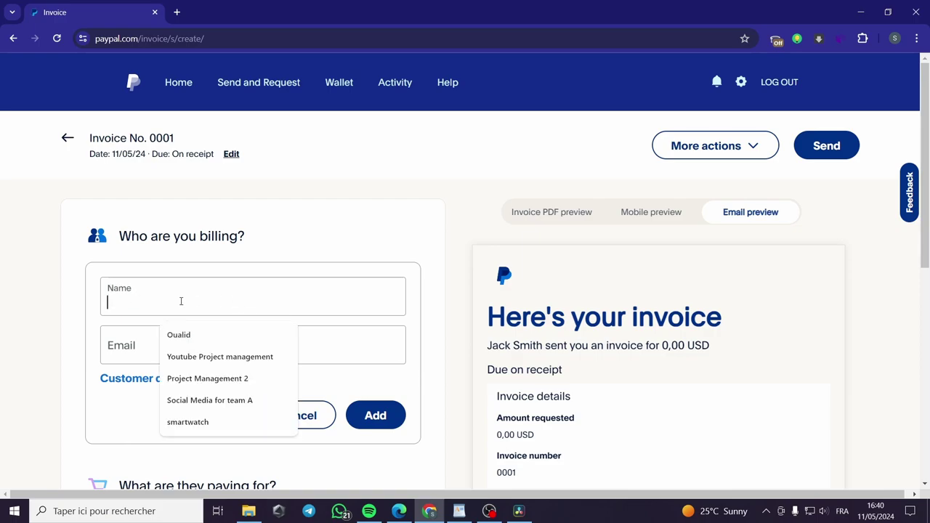
left_click(218, 334)
left_click_drag(158, 303, 81, 308)
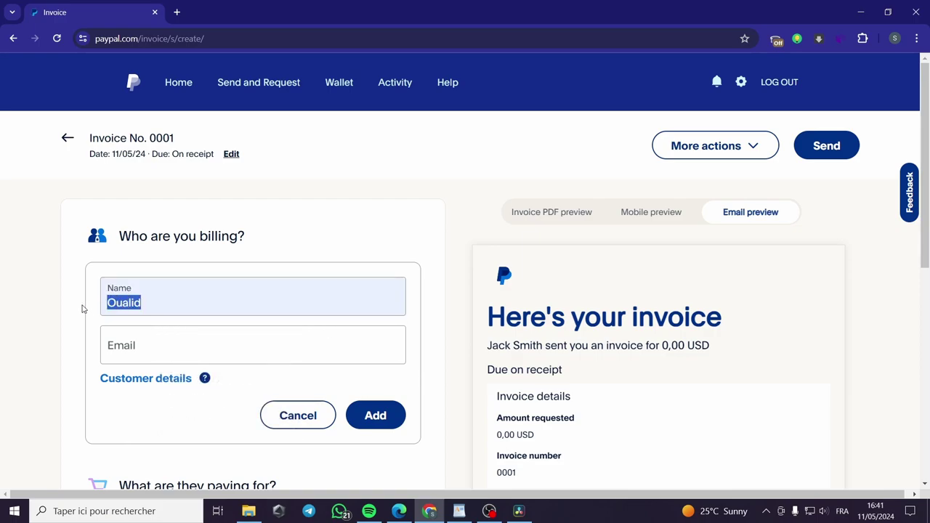
key("BackSpace")
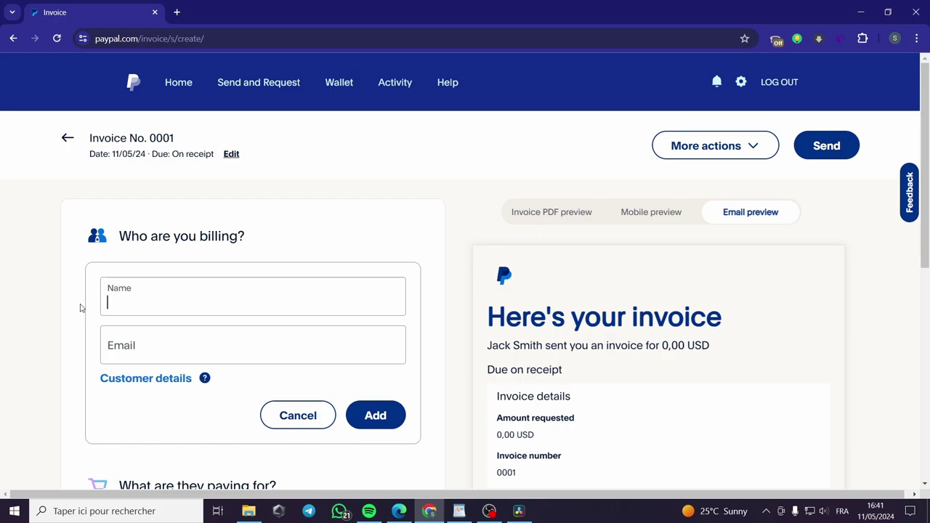
type("jack")
- Fill in the new customer's email with a saved address
left_click(155, 352)
left_click(165, 404)
left_click(389, 360)
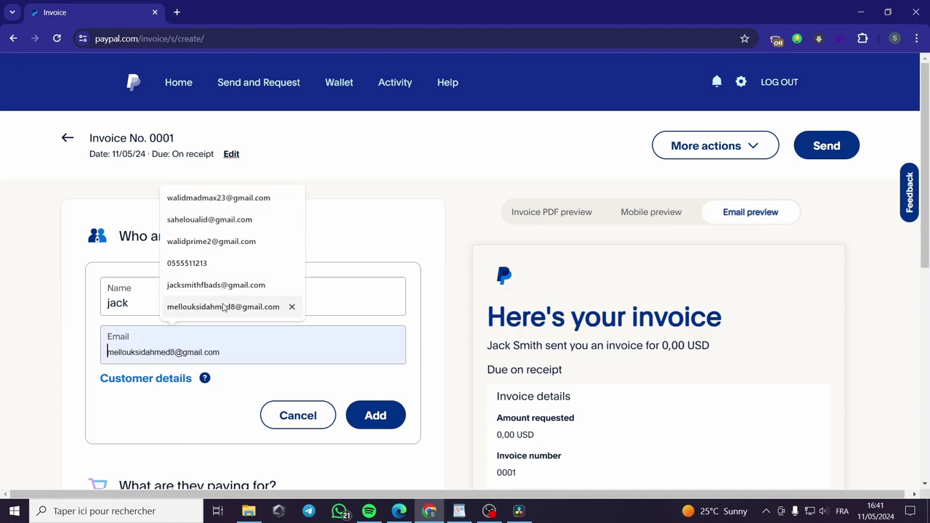
left_click(207, 284)
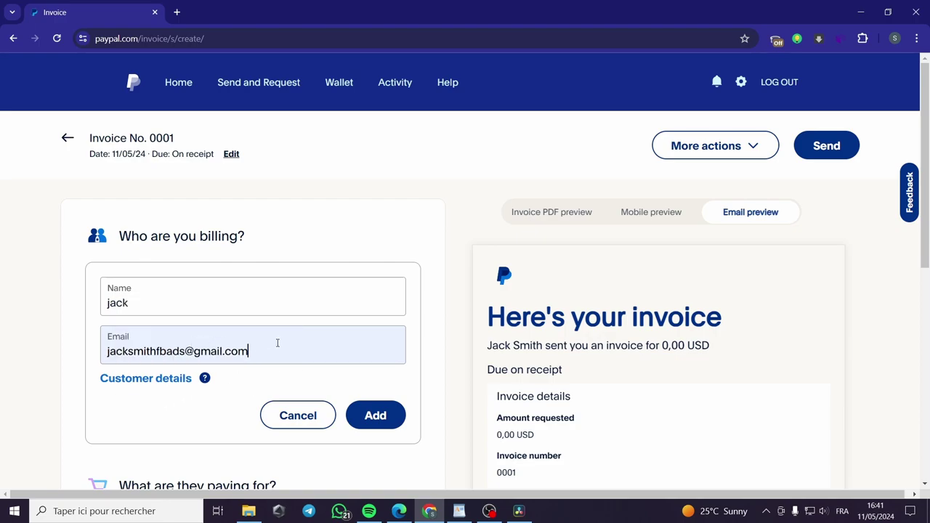
scroll(299, 348, "down", 1)
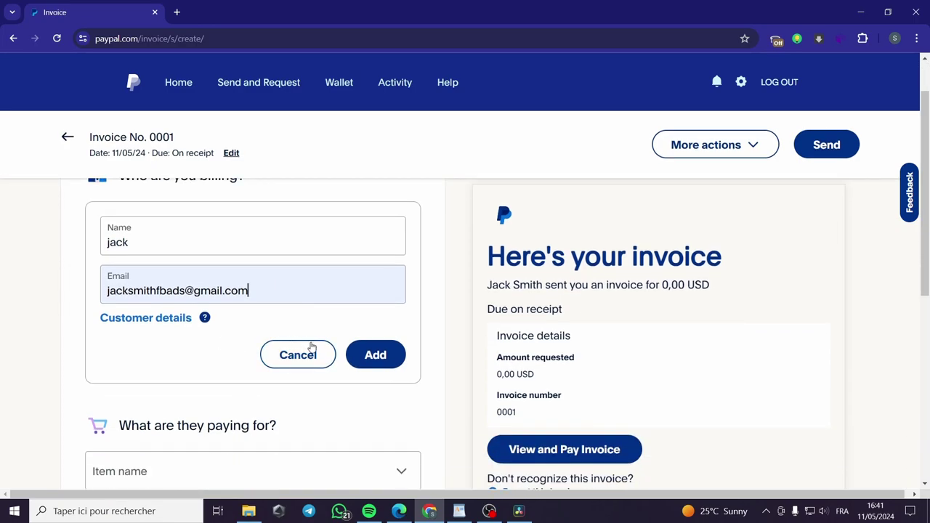
- Add the new customer as the invoice's billing recipient and check the option for sending it to more recipients
left_click(375, 359)
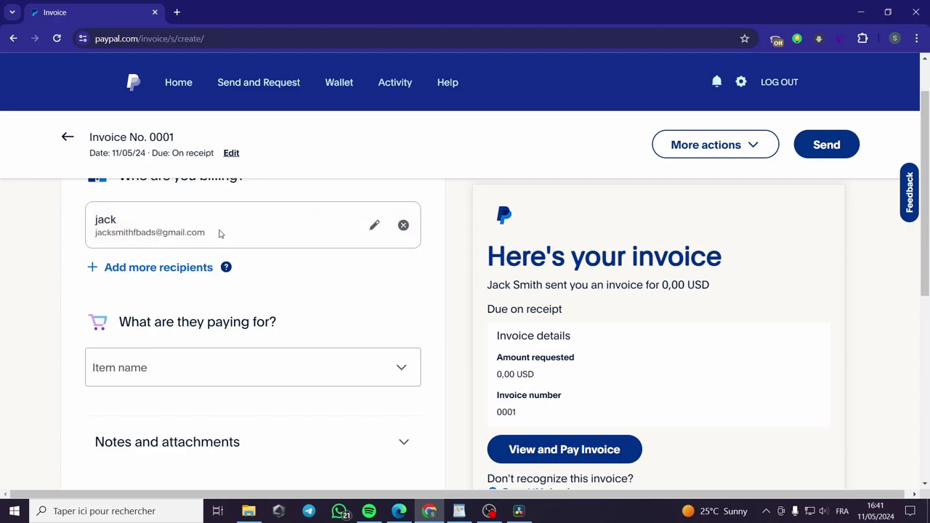
left_click(159, 271)
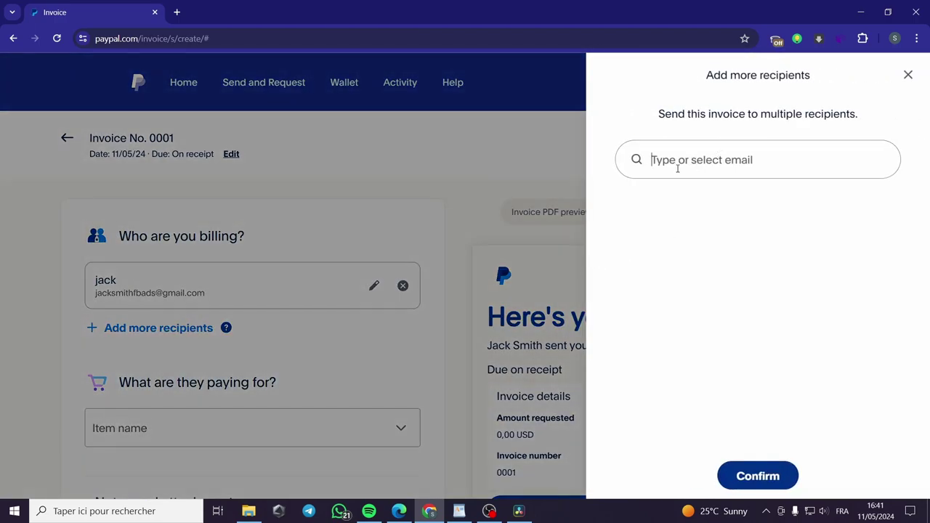
left_click(907, 74)
- Create a new invoice item, compare the Goods and Services forms, and set the item type to Services
scroll(261, 319, "down", 1)
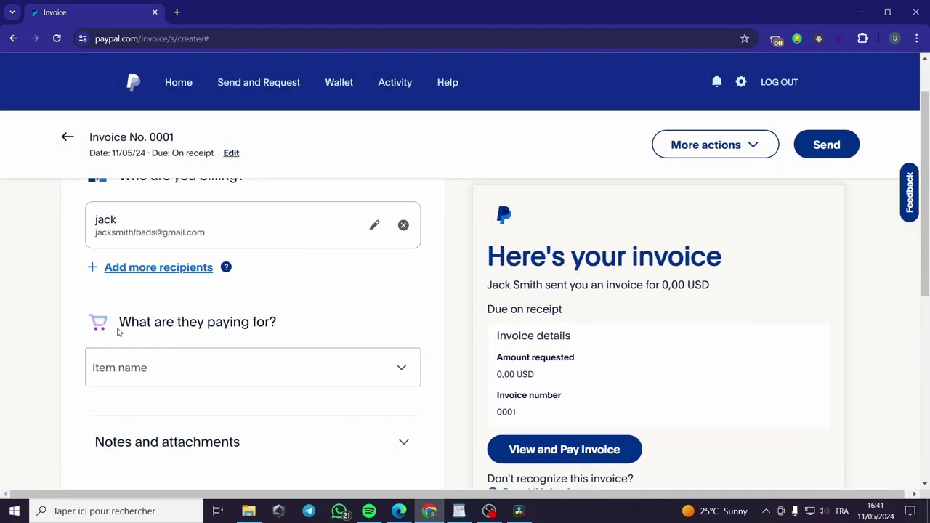
scroll(163, 345, "down", 1)
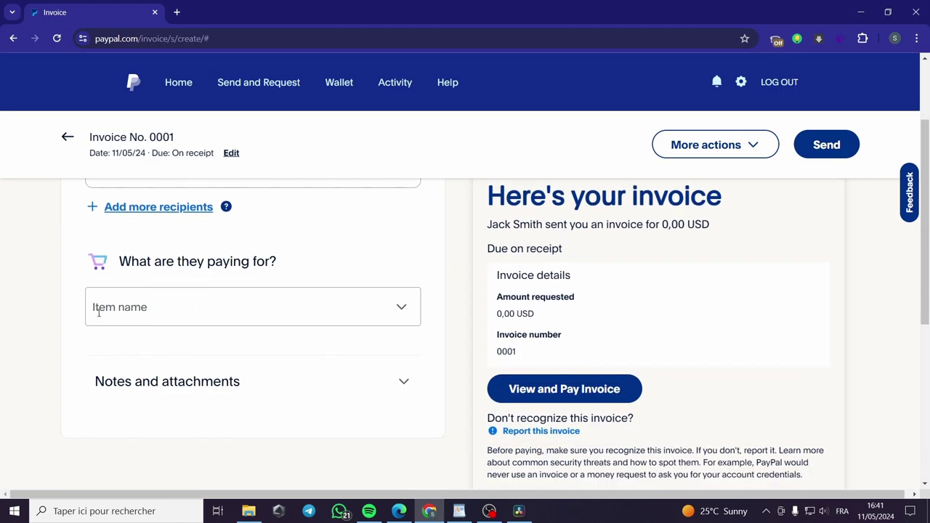
left_click(404, 309)
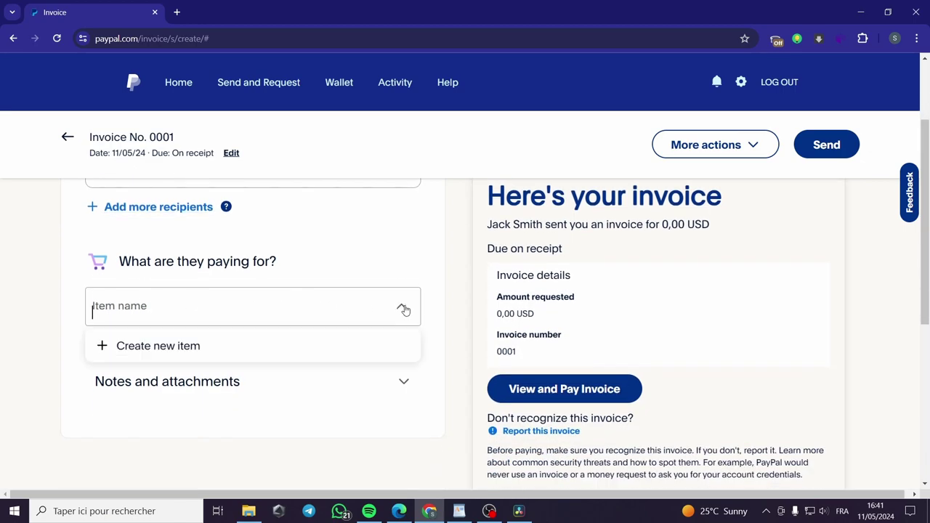
left_click(145, 348)
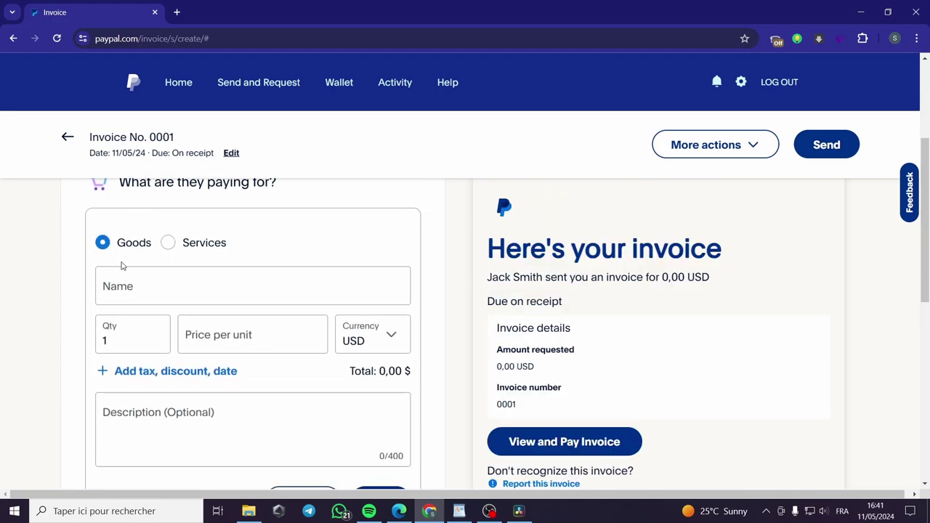
left_click(169, 244)
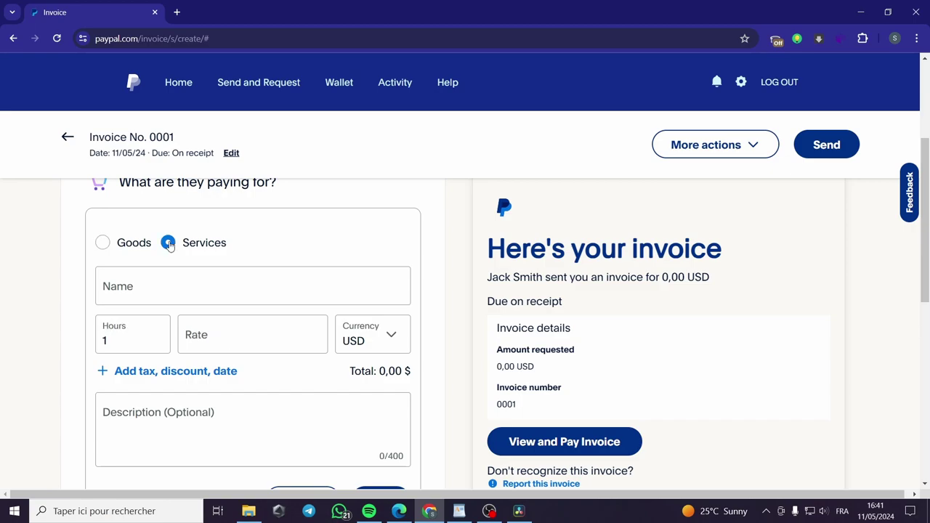
left_click(103, 244)
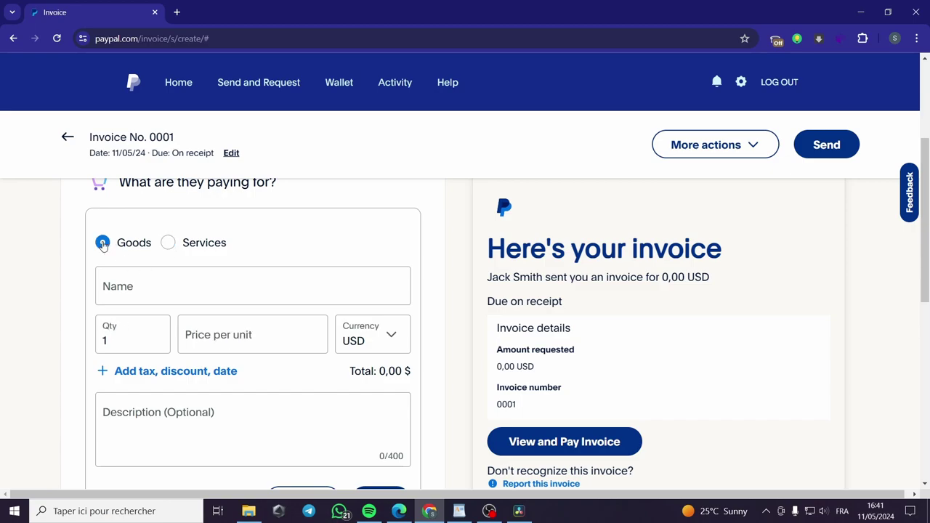
left_click(169, 244)
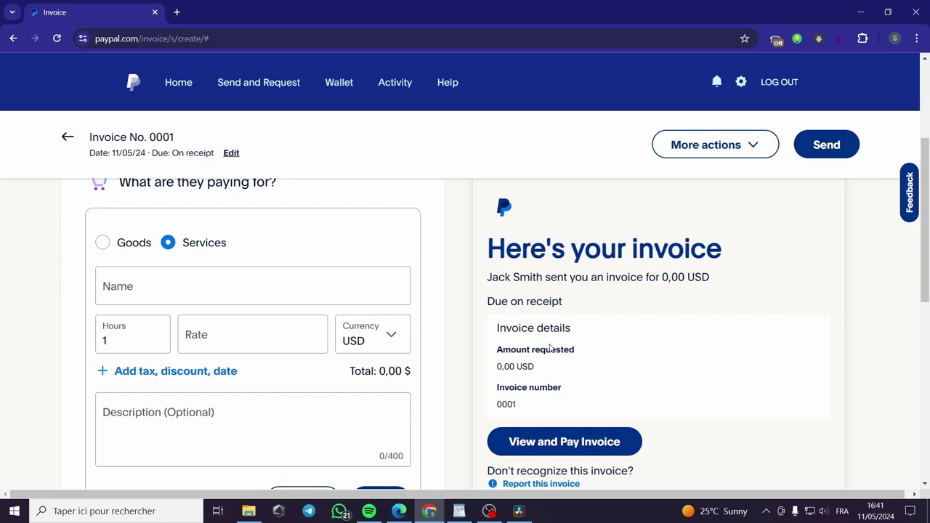
- Name the new service item "Services fees"
left_click(146, 284)
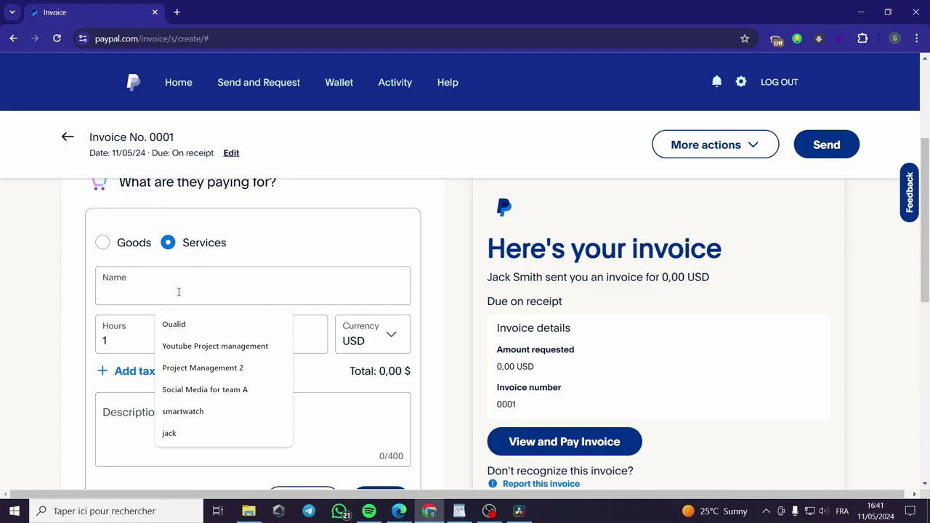
type("d")
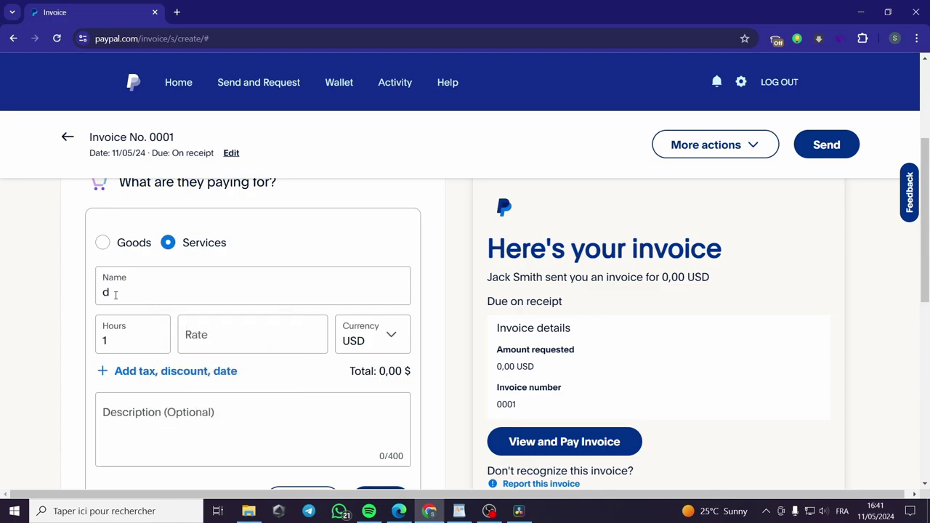
key("BackSpace")
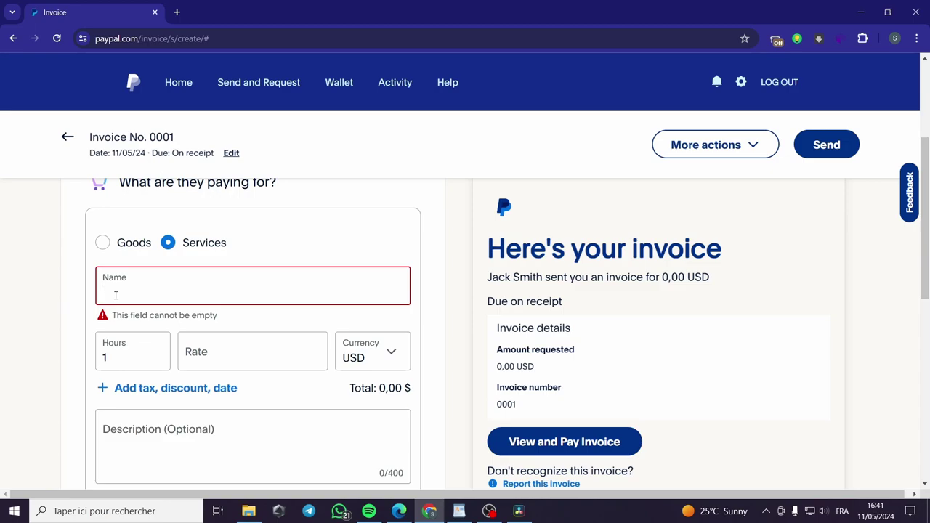
type("S")
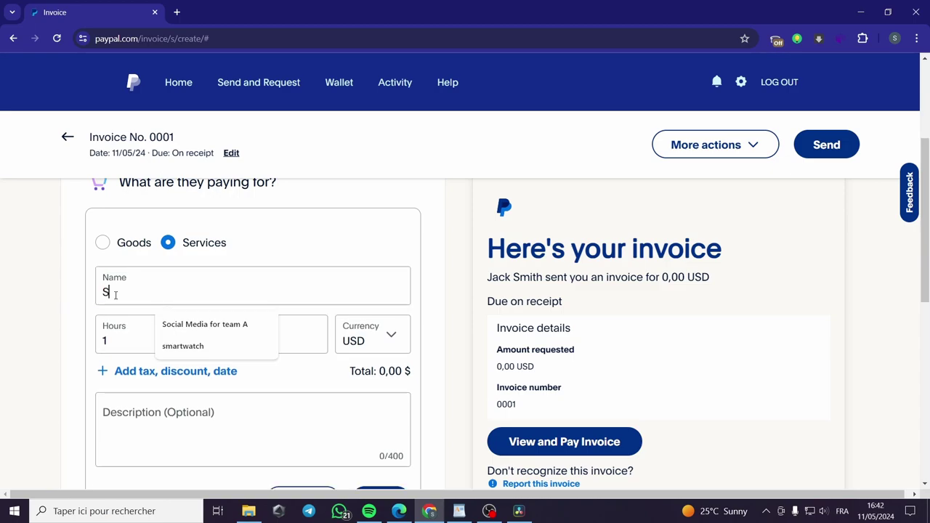
type("erv")
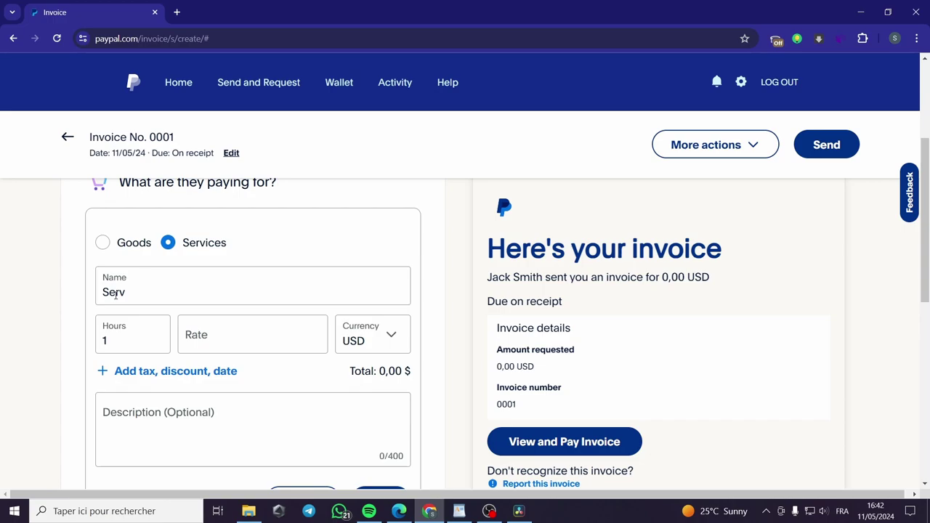
type("ices fees")
- Set the service item to 2 hours at a rate of 18
key("ctrl+a")
type("2")
left_click(221, 342)
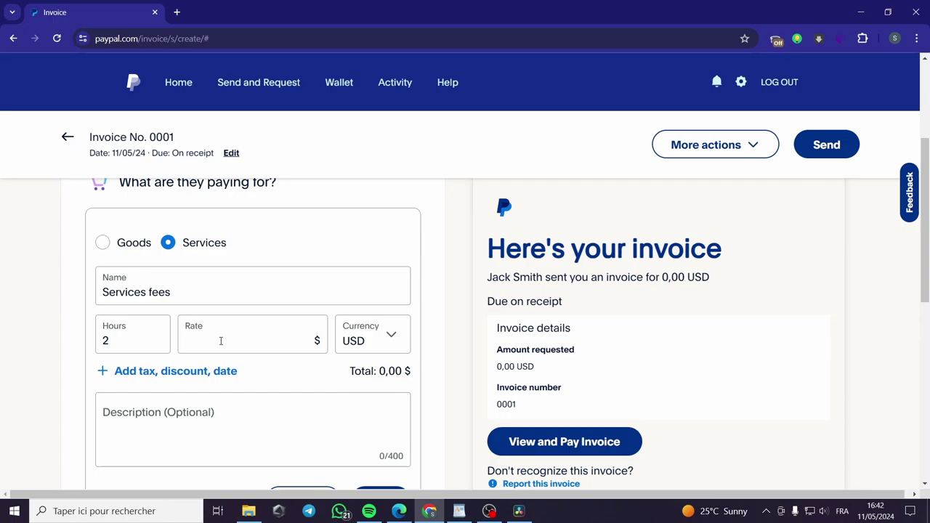
type("18")
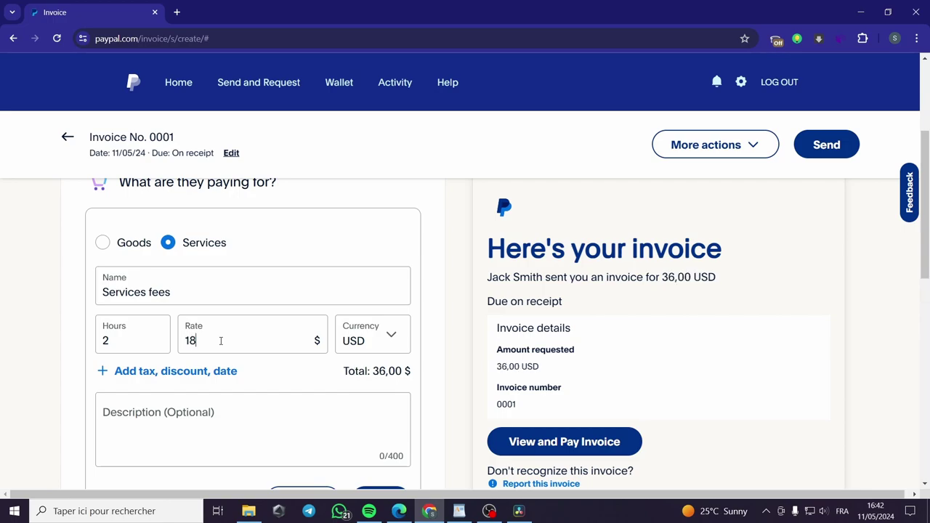
- Look through the currencies offered for the service item and choose USD
left_click(392, 339)
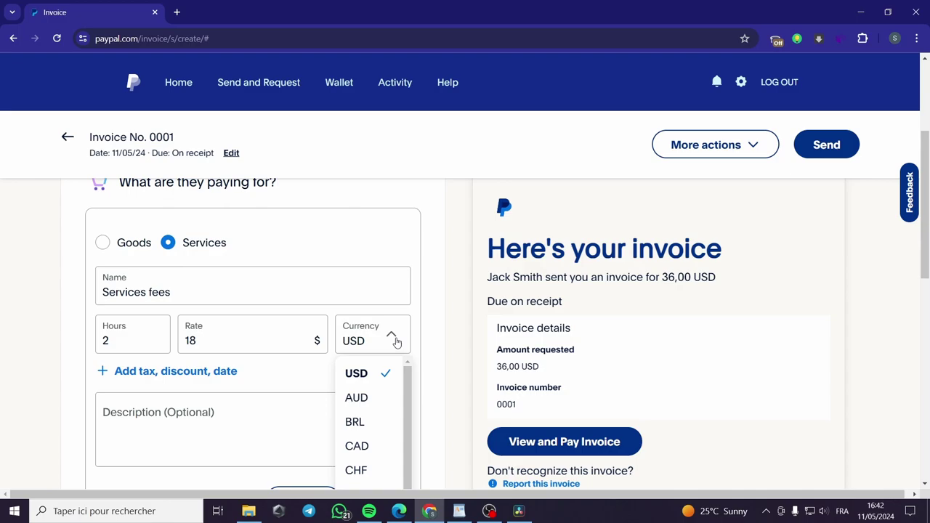
scroll(392, 396, "down", 2)
scroll(430, 414, "down", 2)
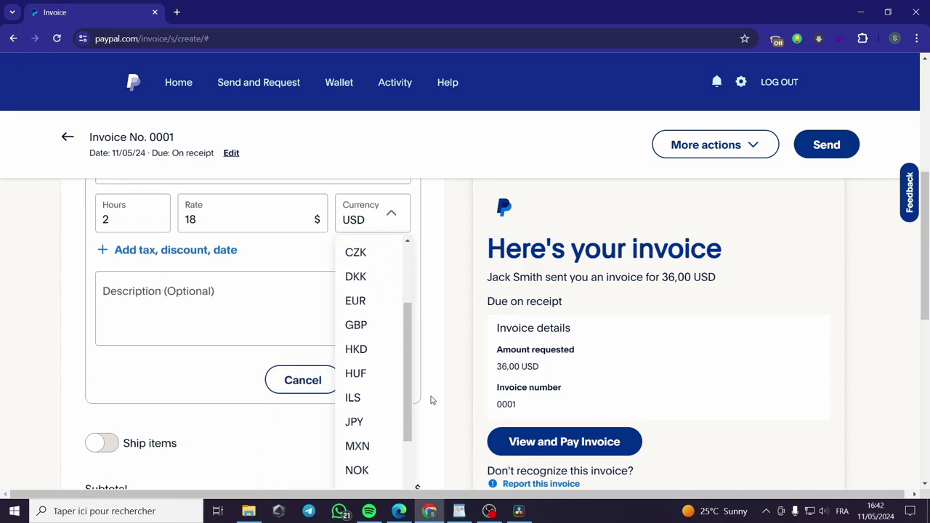
scroll(399, 392, "down", 3)
scroll(393, 410, "up", 1)
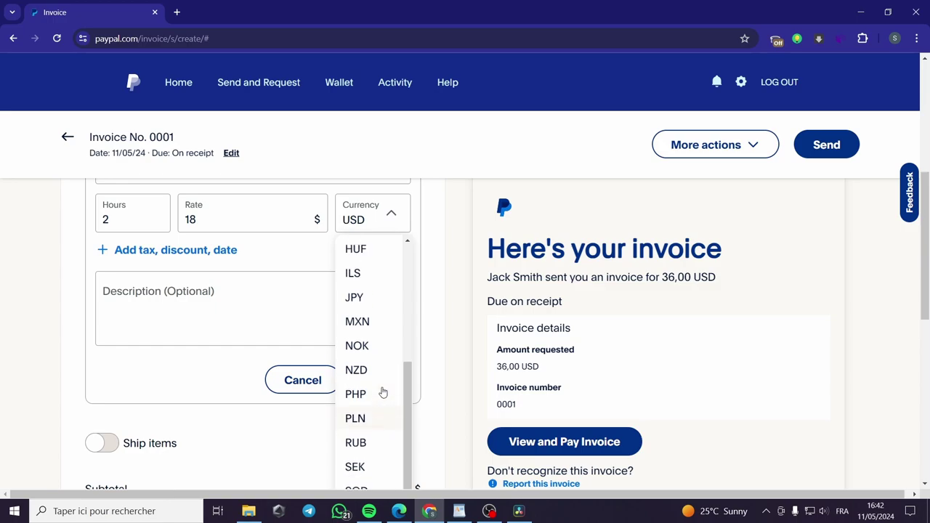
scroll(383, 392, "up", 5)
left_click(373, 255)
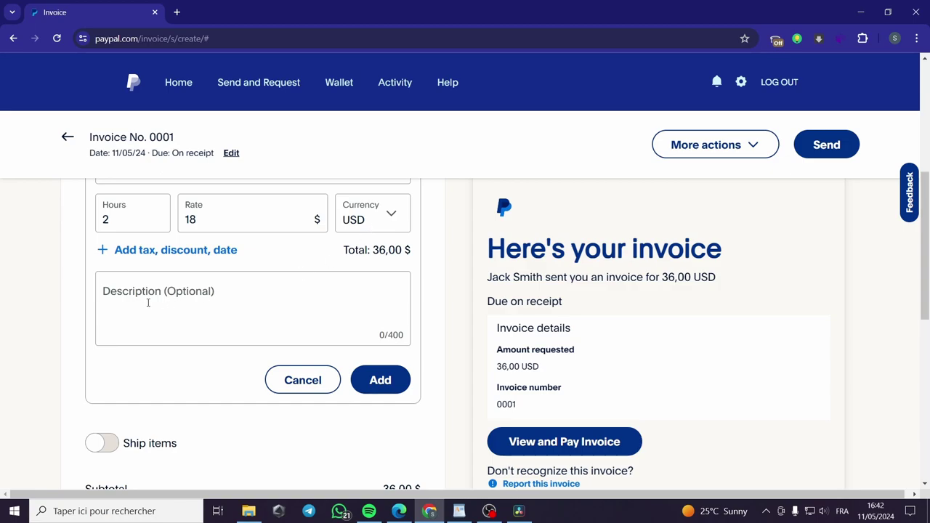
- Describe the item as "This is an invoice to make the payment of my services that i have provided with ." and add it to the invoice
left_click(176, 295)
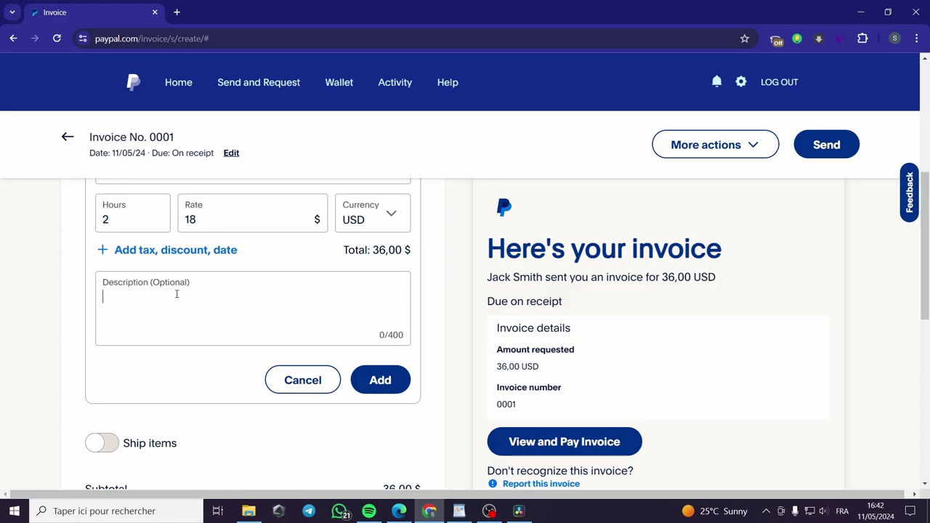
type("This is an in")
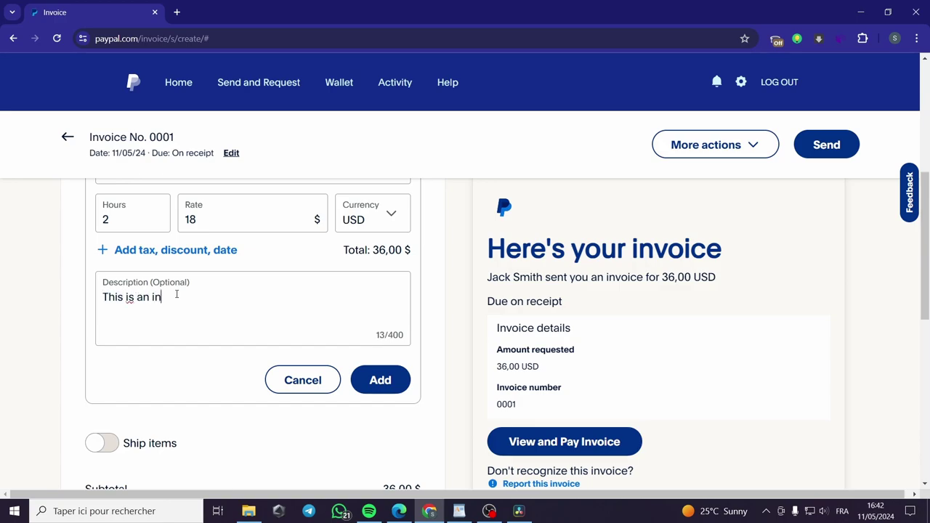
type("voice to make the paym")
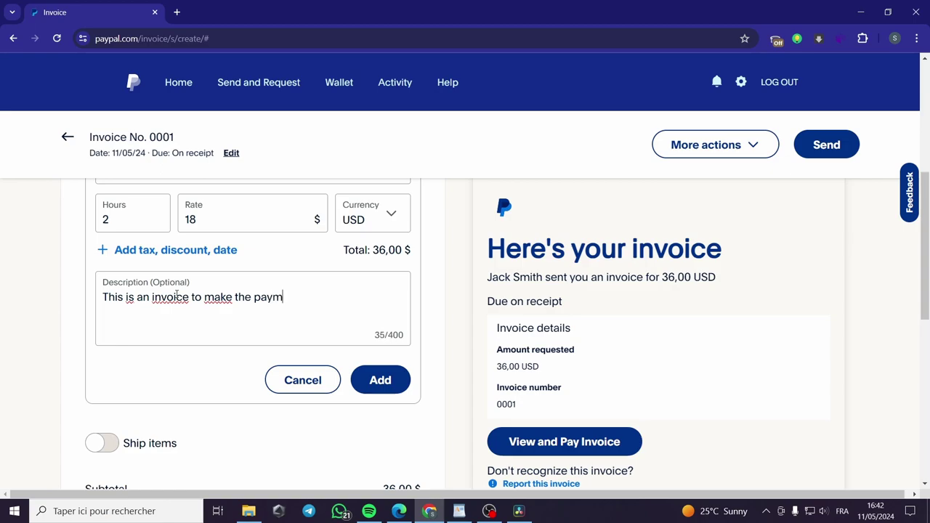
type("ent of my services ")
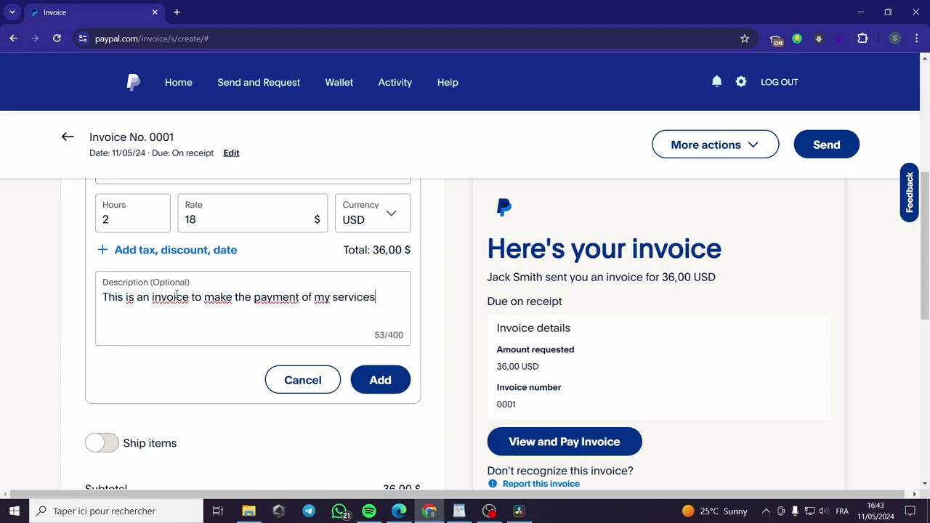
type("that i have pr")
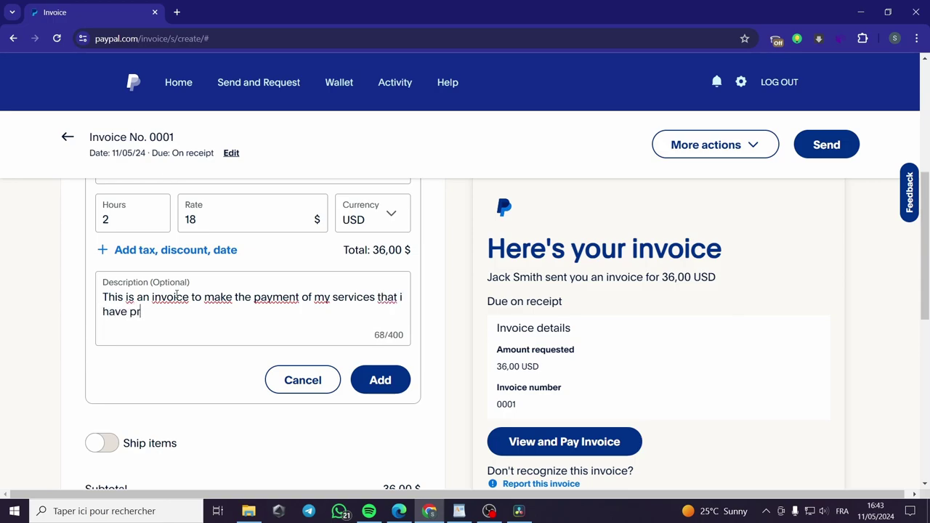
type("ovided with ")
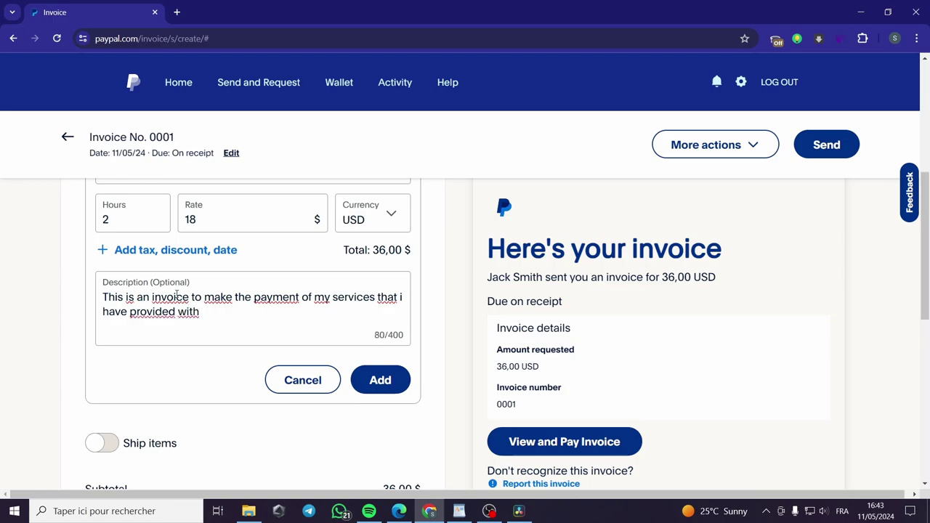
type(".")
left_click(382, 384)
- Review the added item, the totals and the email preview of the invoice
scroll(269, 363, "up", 2)
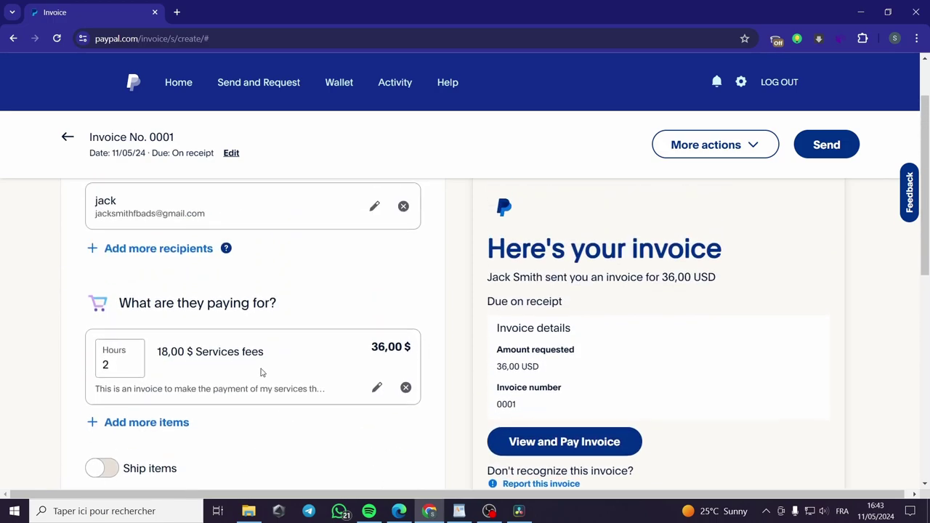
scroll(327, 390, "down", 3)
scroll(641, 417, "down", 2)
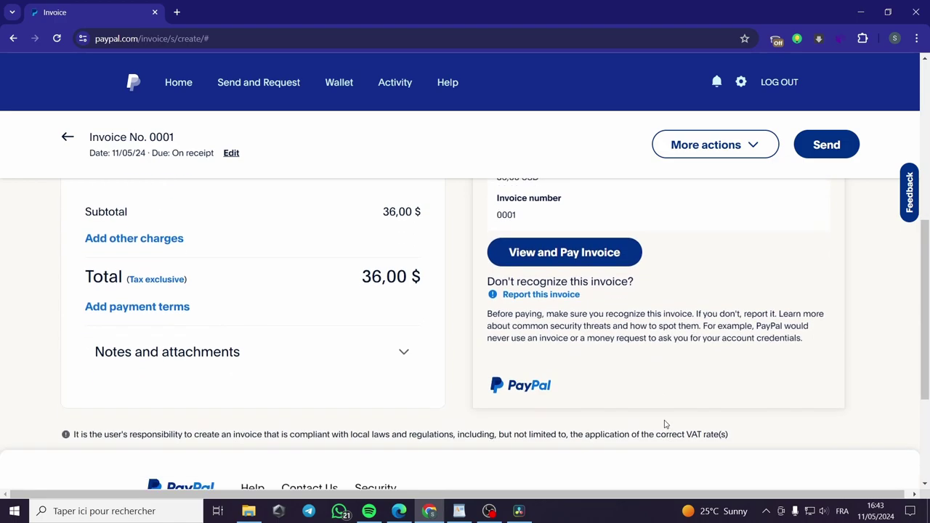
scroll(664, 423, "up", 4)
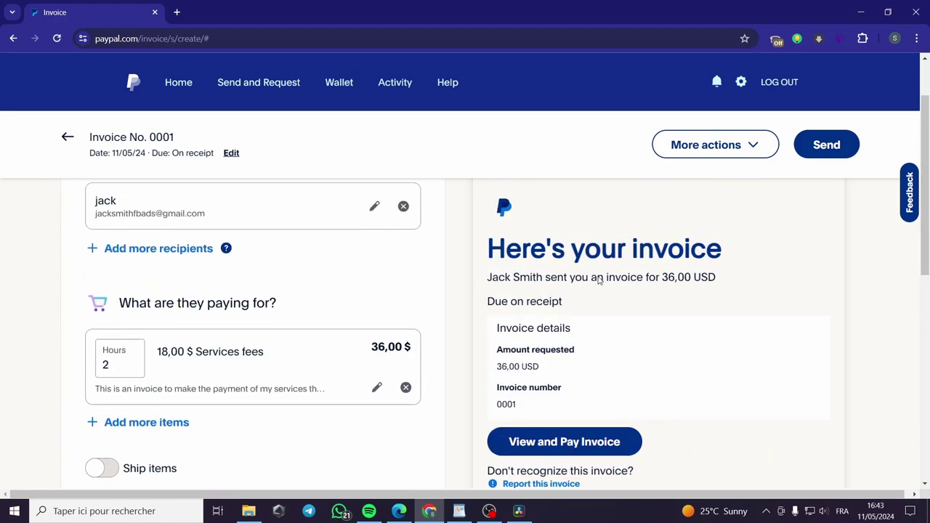
scroll(315, 363, "down", 1)
scroll(170, 374, "up", 1)
scroll(593, 377, "down", 1)
scroll(661, 425, "up", 2)
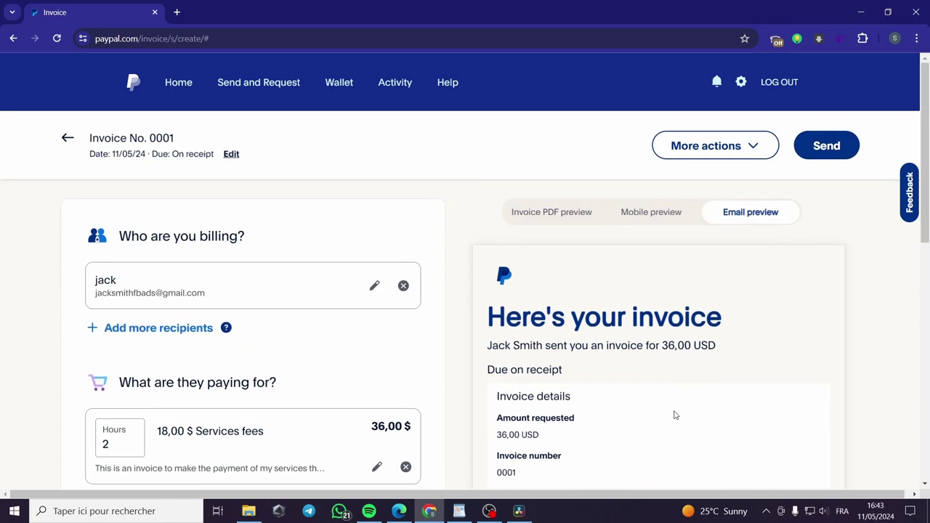
- Examine the billing recipient, item details and total in the invoice's PDF preview
left_click(567, 222)
scroll(656, 348, "down", 3)
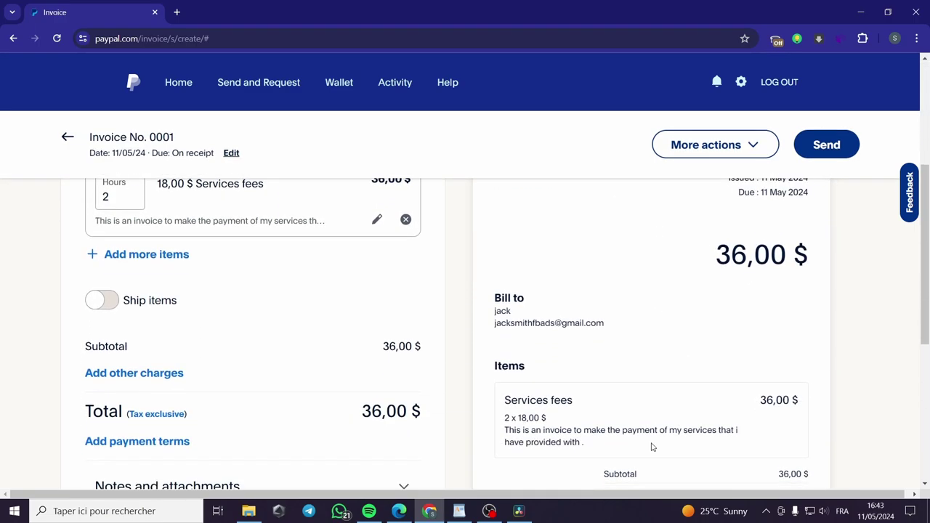
scroll(652, 447, "down", 2)
scroll(569, 411, "up", 2)
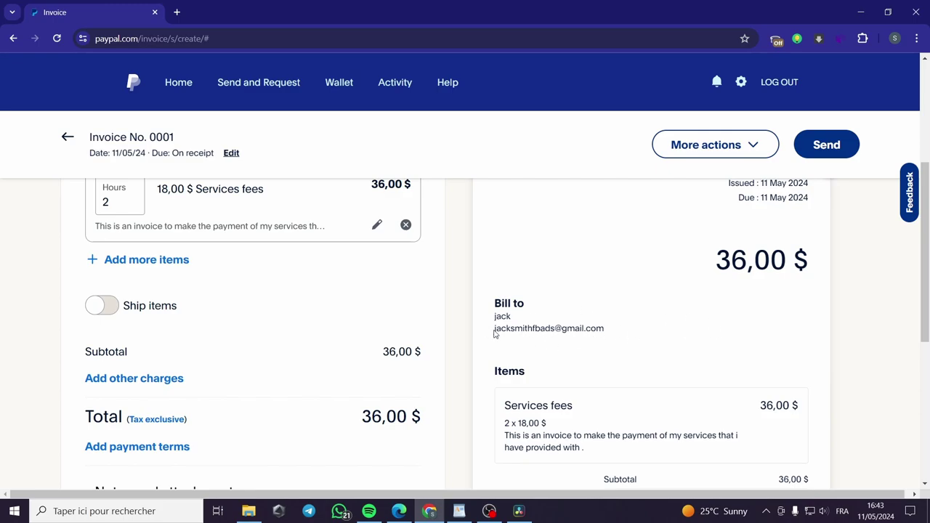
scroll(541, 354, "down", 1)
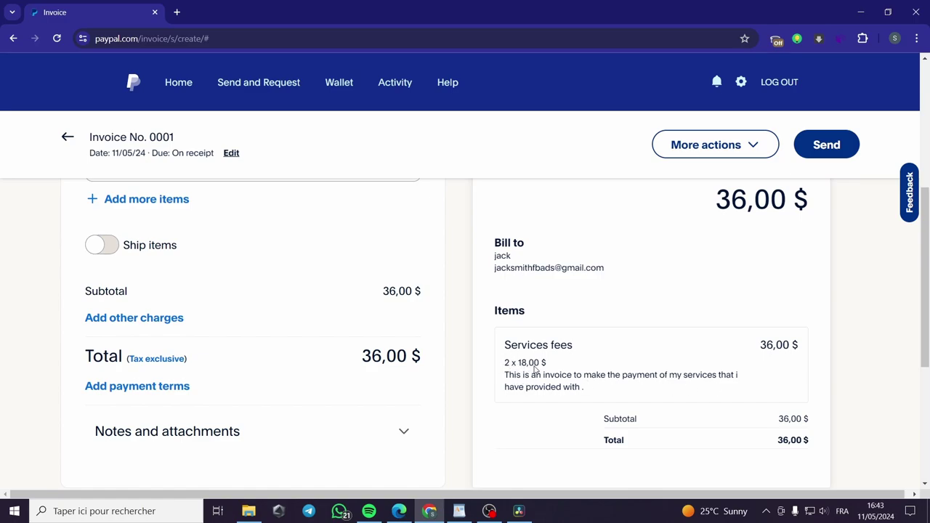
scroll(537, 369, "up", 2)
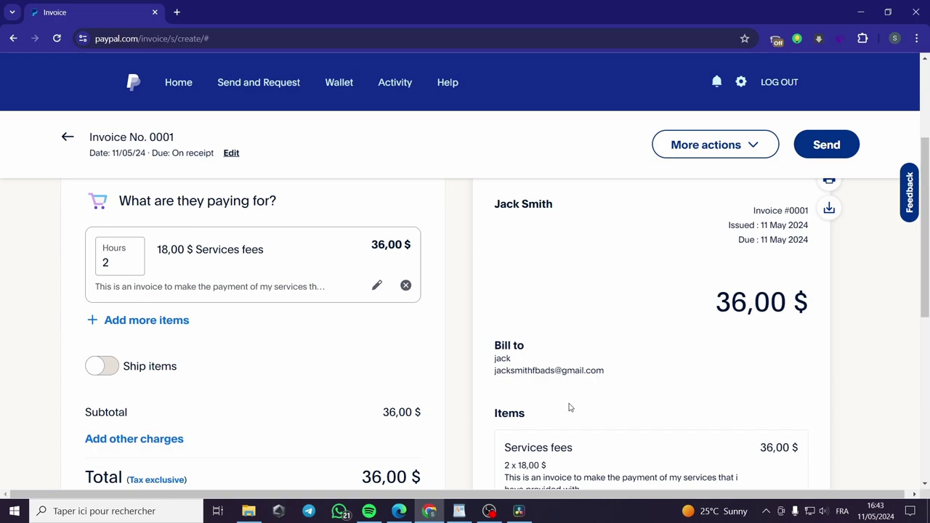
scroll(569, 404, "down", 1)
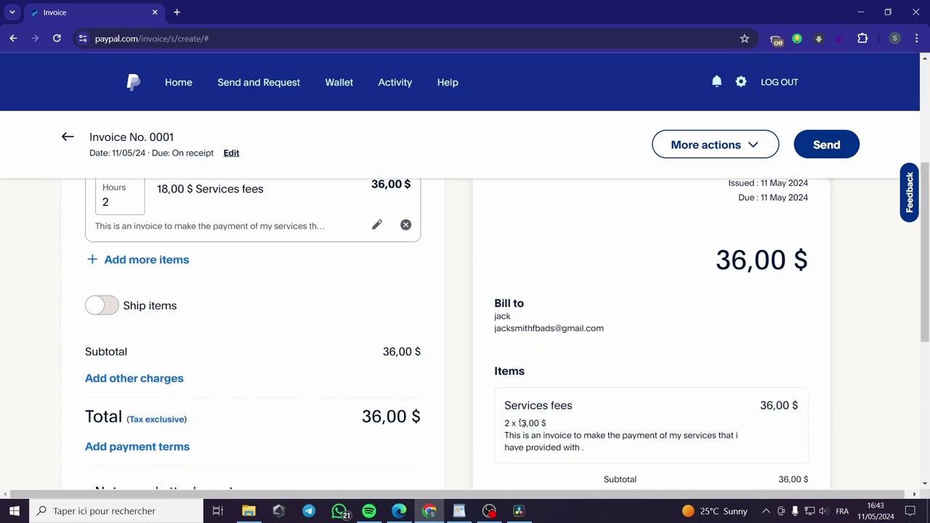
- Add payment terms to the invoice that allow the customer to leave a tip, and save them
scroll(555, 433, "down", 1)
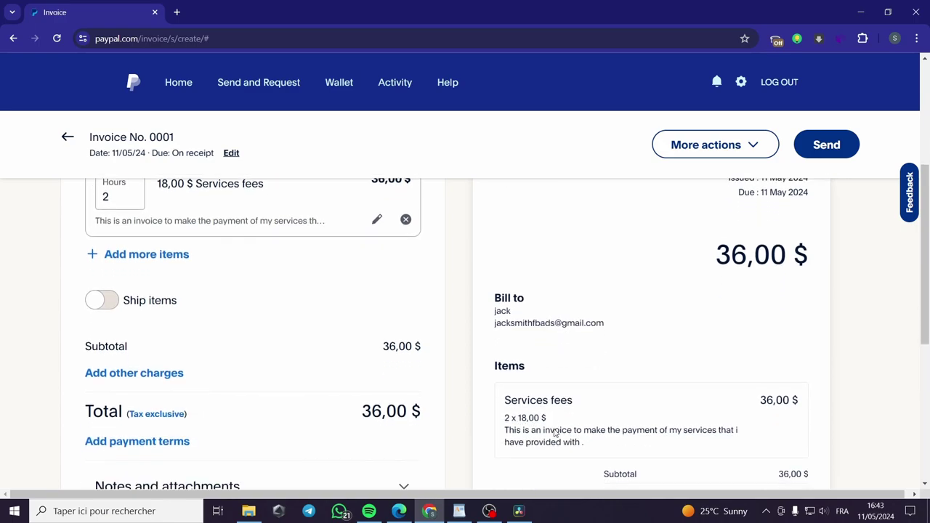
scroll(556, 425, "down", 3)
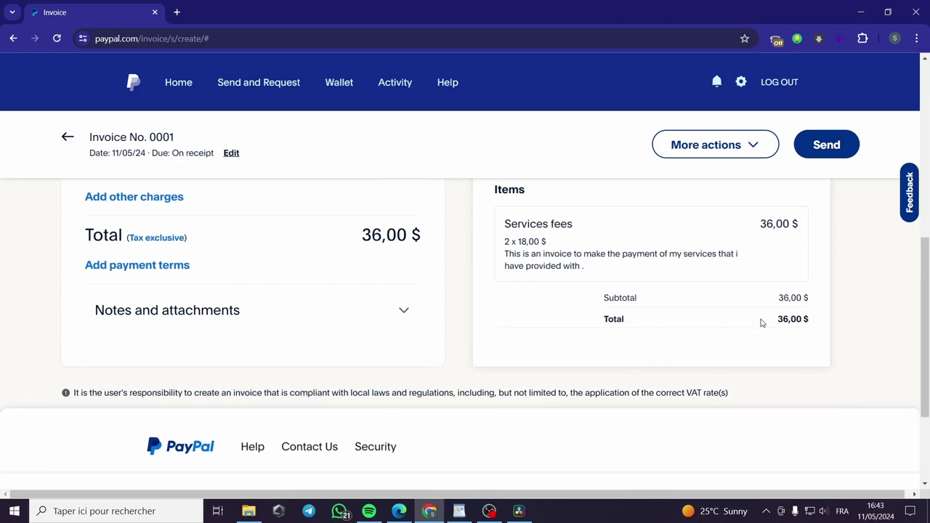
scroll(785, 328, "up", 3)
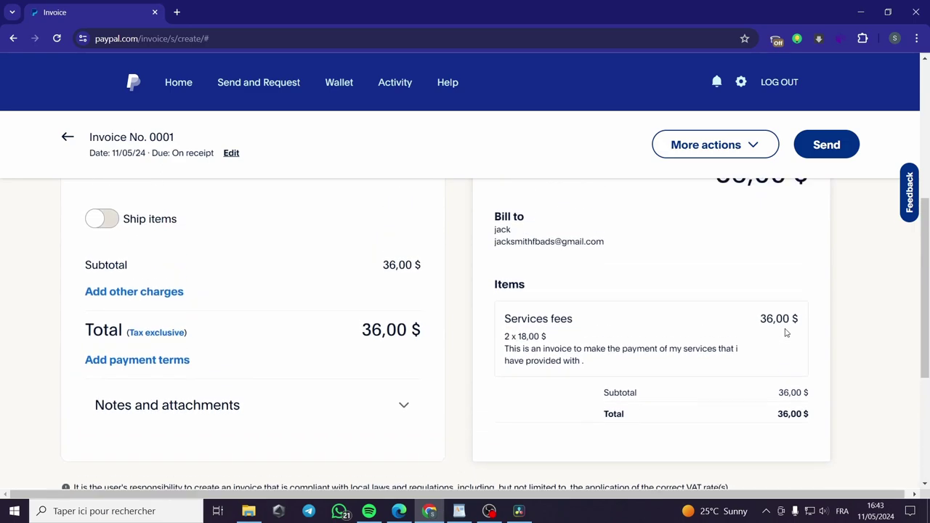
scroll(277, 393, "down", 1)
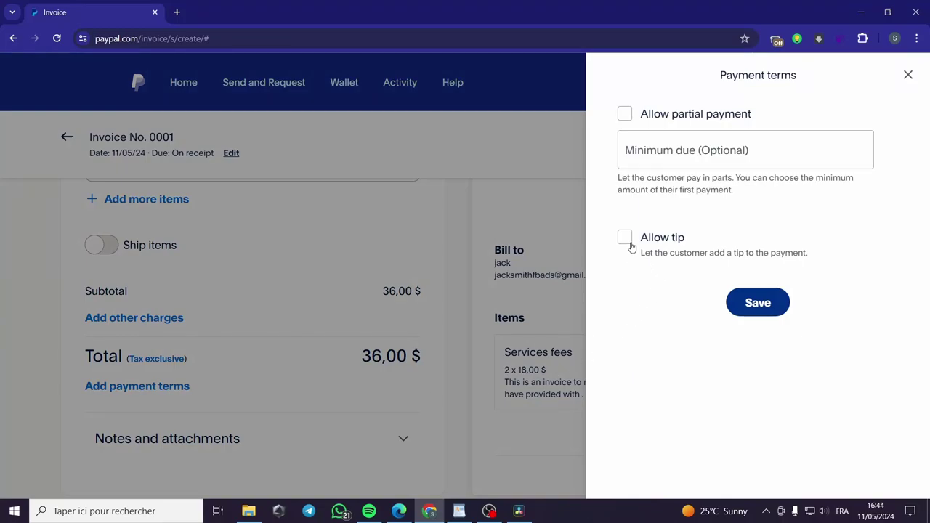
left_click(627, 242)
left_click(769, 310)
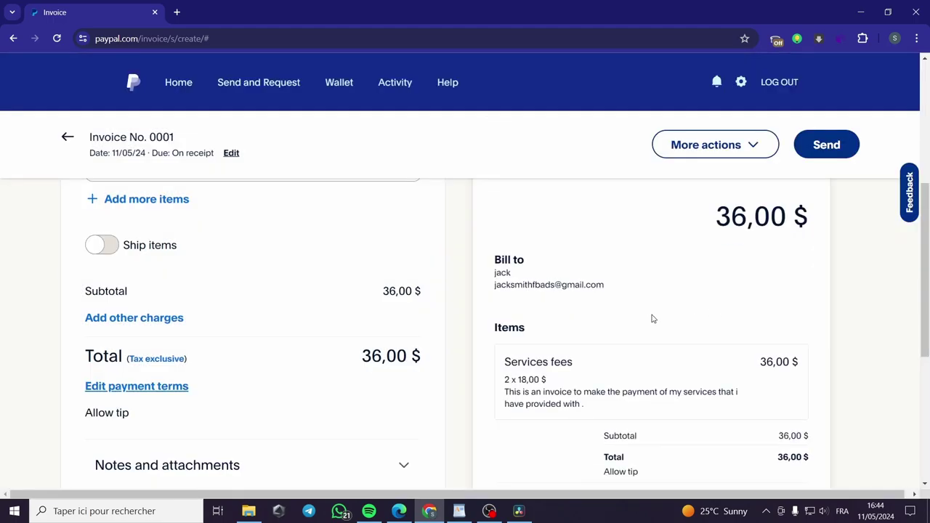
- Open the invoice's other charges and check which discounts can be selected
scroll(308, 380, "down", 1)
scroll(248, 375, "up", 3)
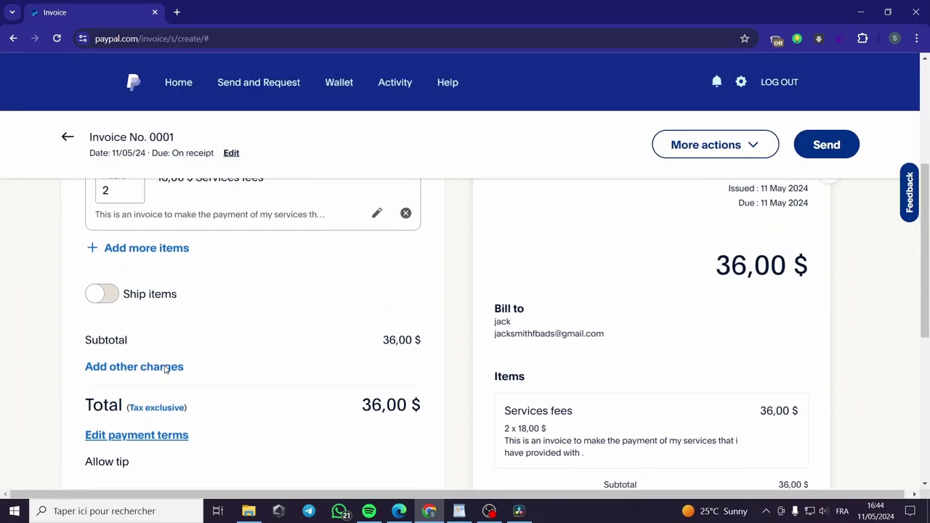
scroll(132, 434, "down", 1)
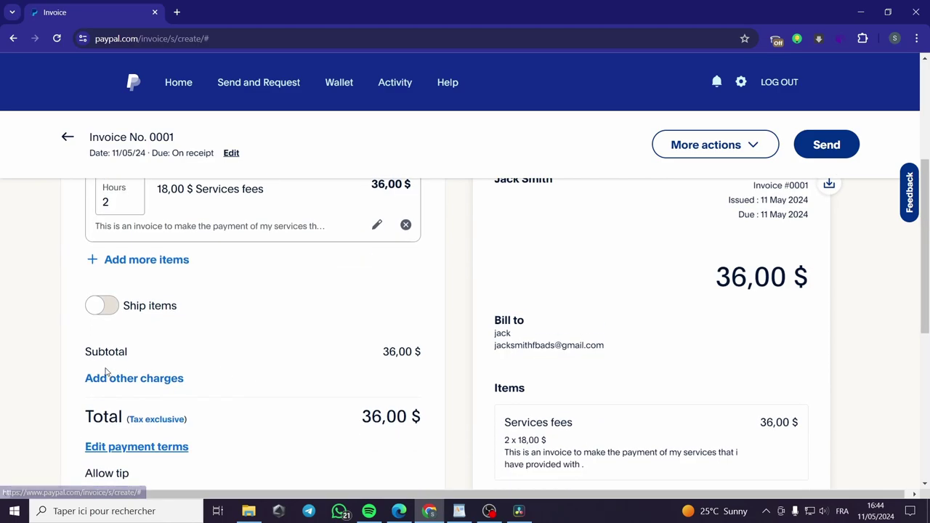
left_click(157, 383)
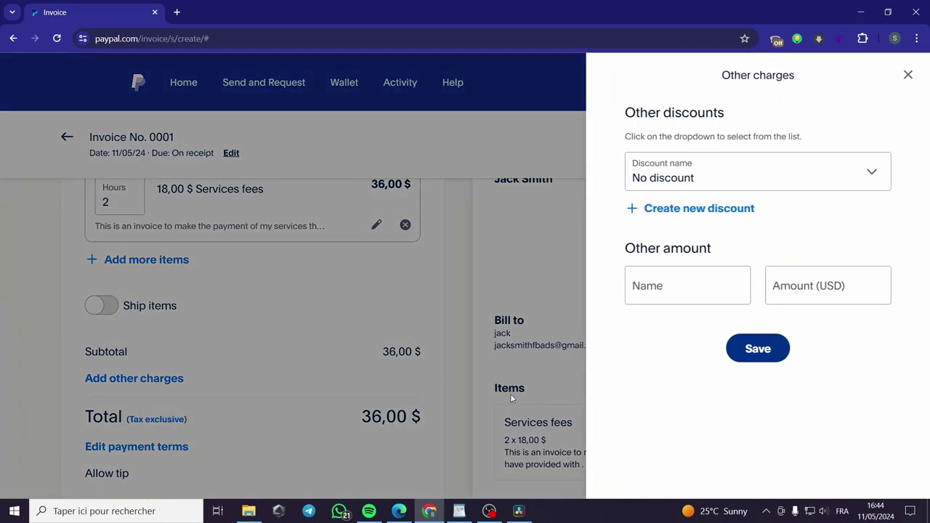
left_click(721, 182)
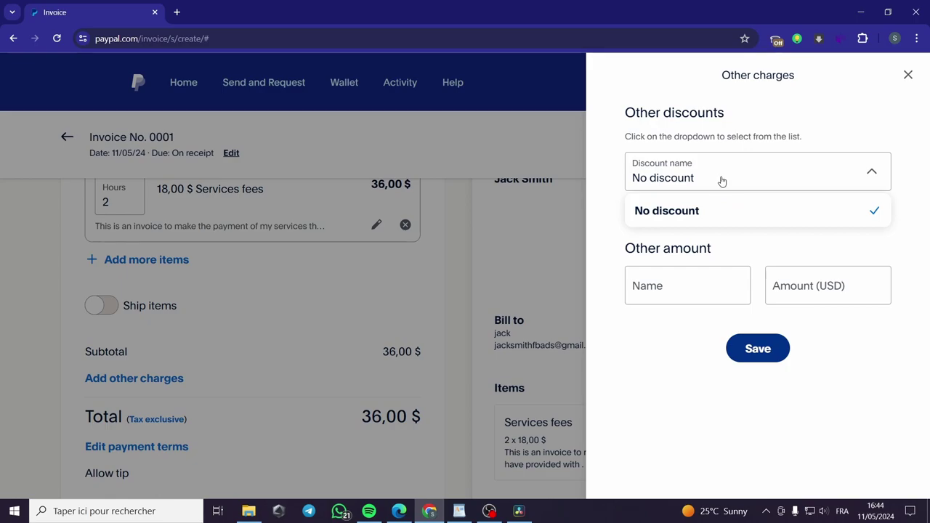
left_click(719, 180)
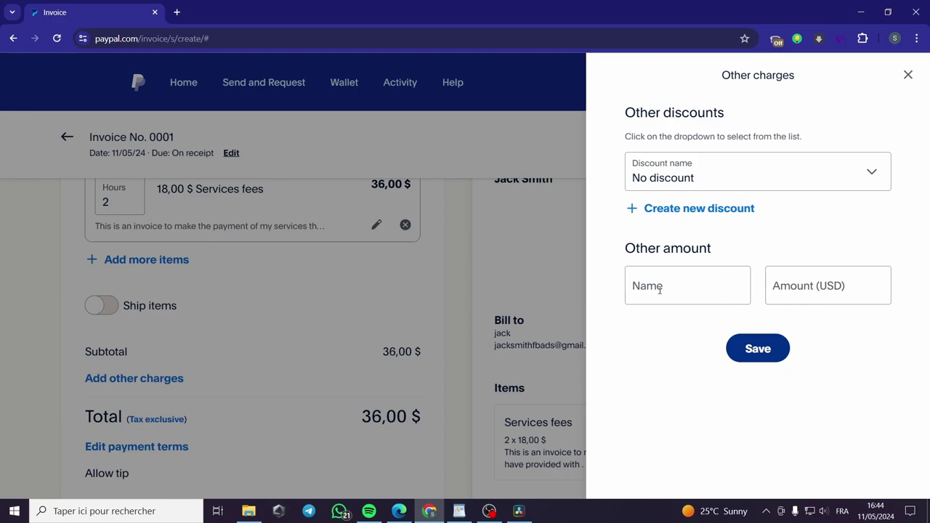
- Create a discount named "Thnx" with a value of 2 $ and save it in the invoice's other charges
left_click(695, 212)
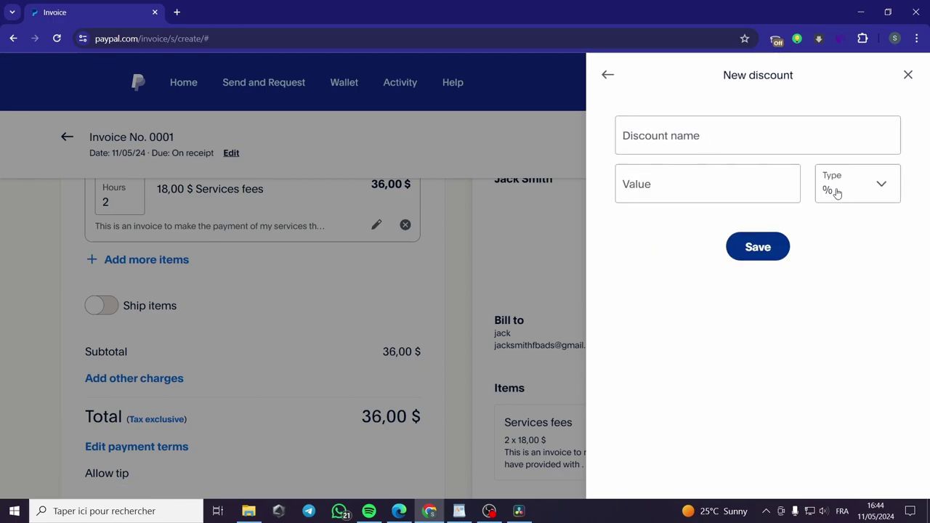
left_click(886, 196)
left_click(865, 248)
left_click(672, 181)
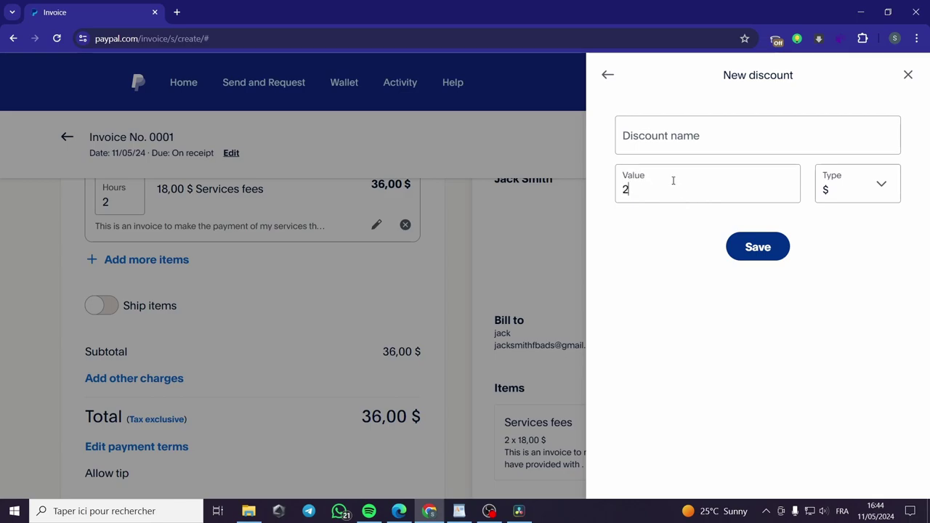
left_click(731, 126)
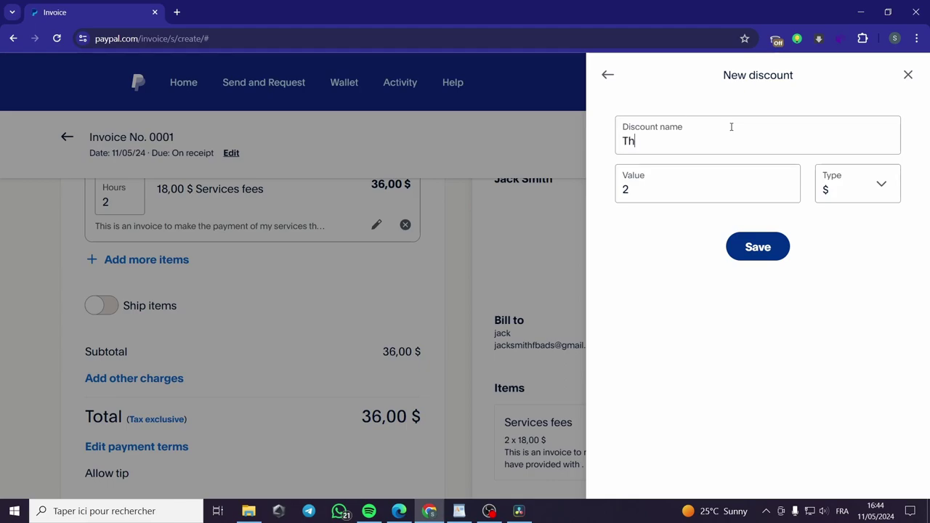
type("Thnx")
left_click(754, 254)
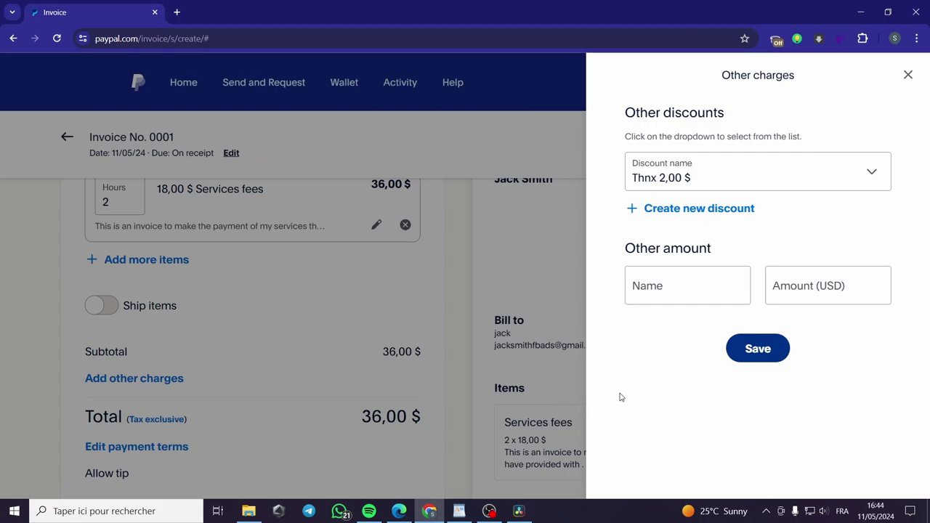
left_click(748, 351)
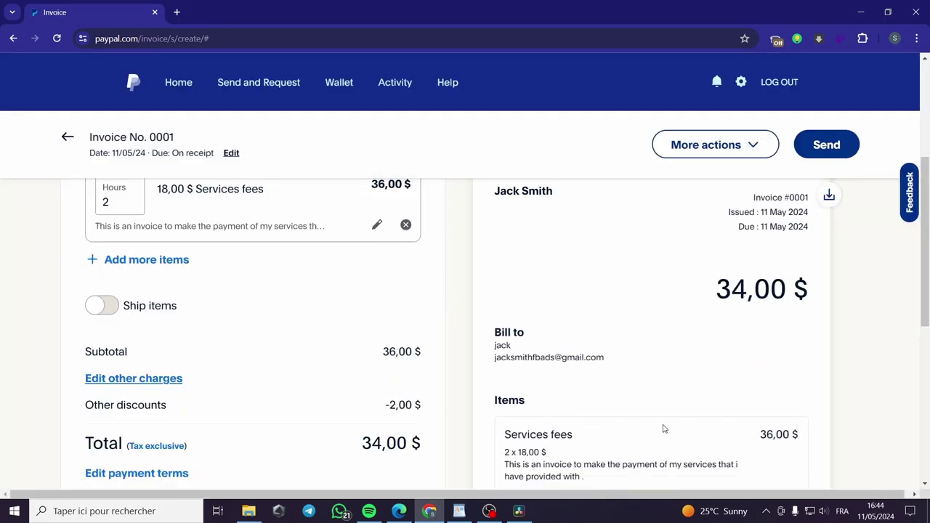
- Review the discount and totals on the invoice, and expand the notes and attachments to examine their options
scroll(663, 428, "down", 2)
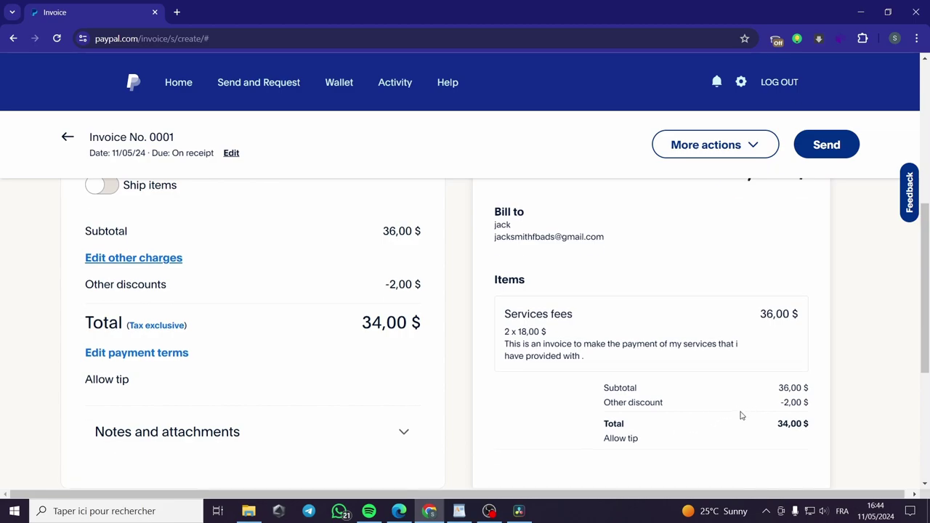
scroll(739, 414, "up", 3)
scroll(739, 414, "down", 3)
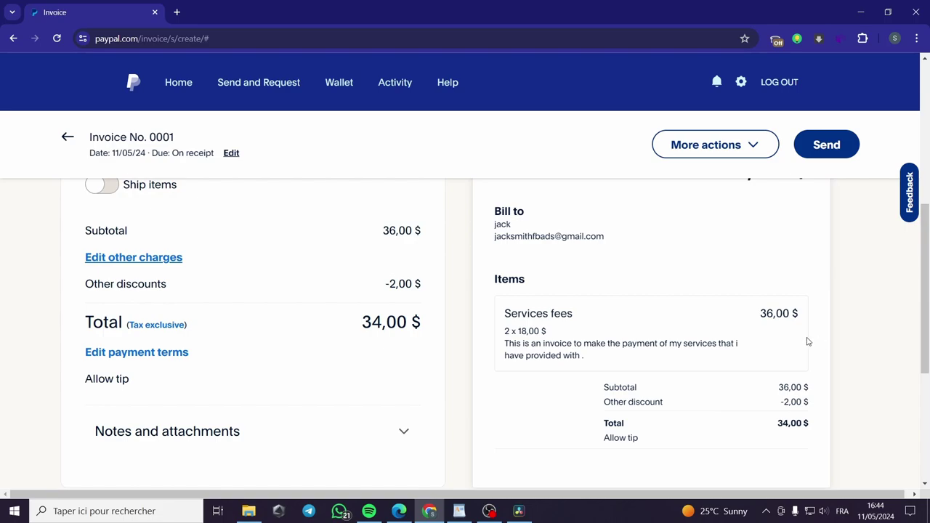
scroll(796, 411, "down", 1)
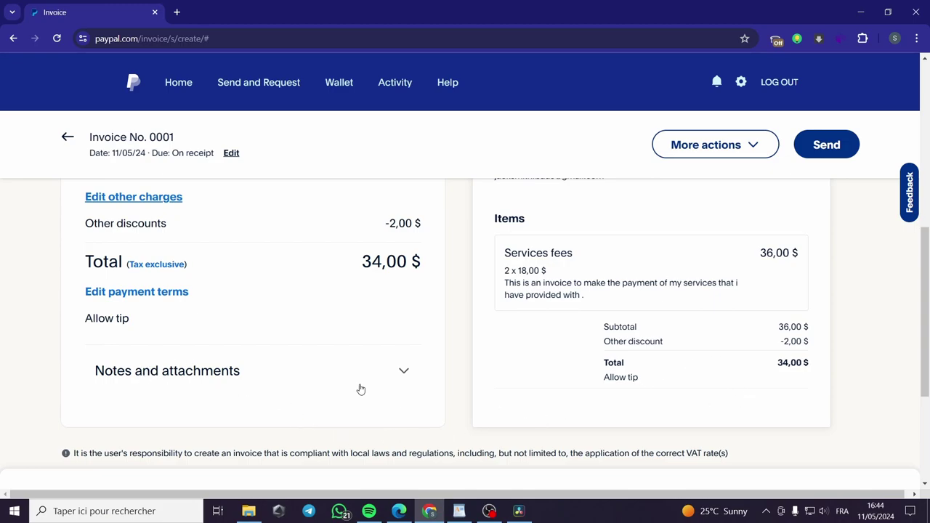
left_click(409, 378)
scroll(206, 305, "down", 3)
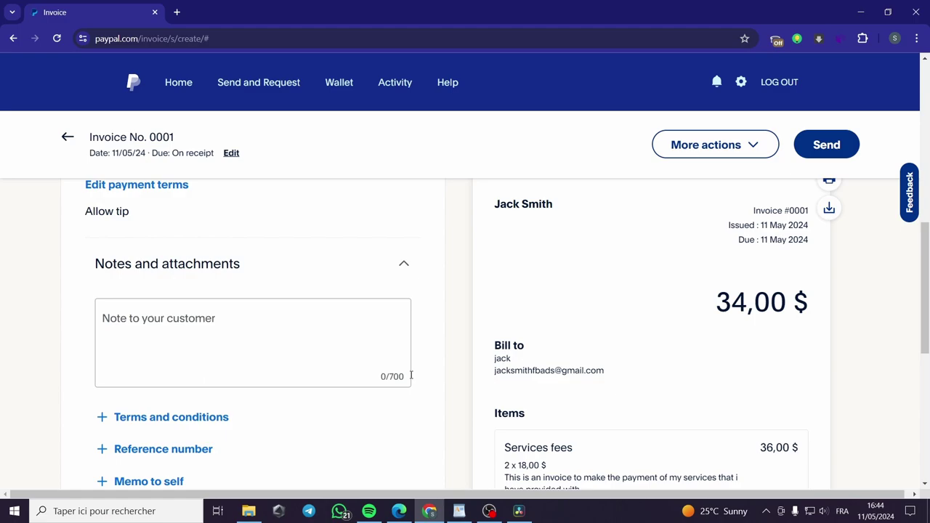
scroll(145, 253, "up", 1)
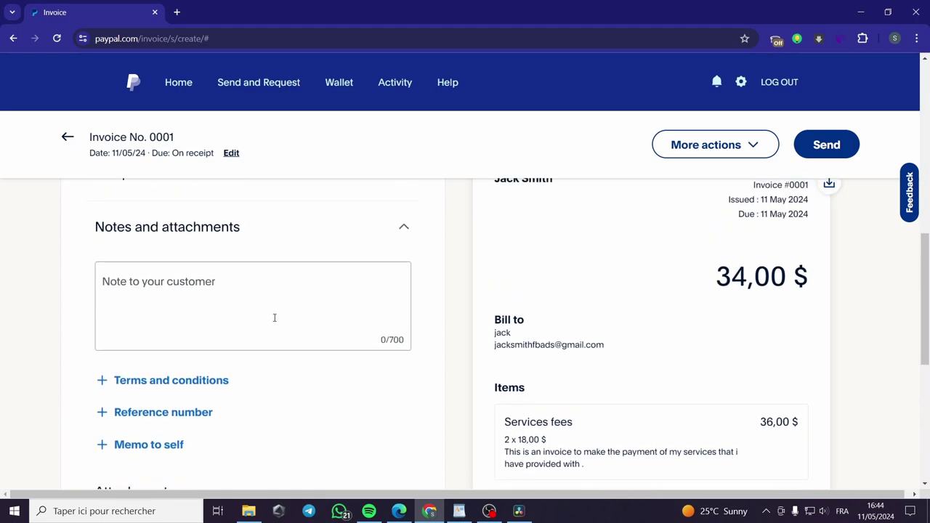
scroll(274, 317, "down", 1)
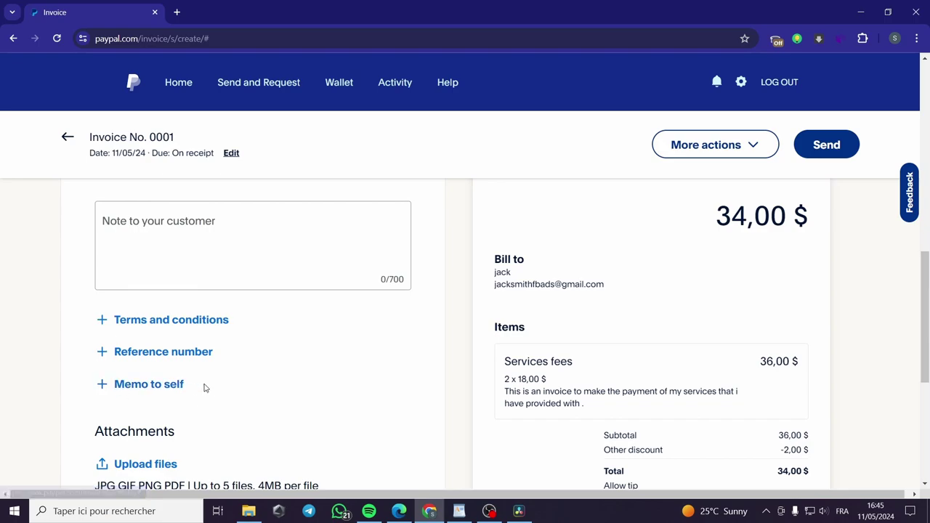
scroll(204, 387, "down", 2)
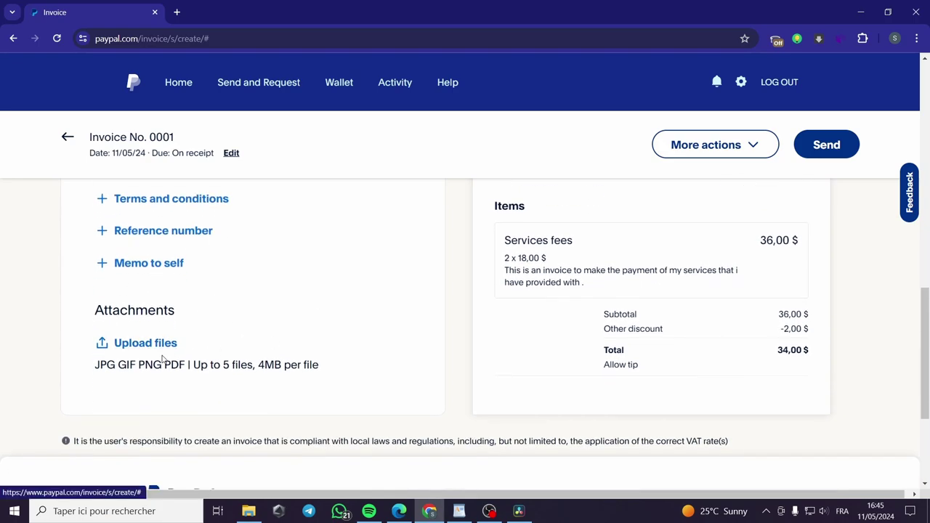
- Open the invoice's business information for editing and look through its name, contact and additional info fields
scroll(164, 360, "up", 12)
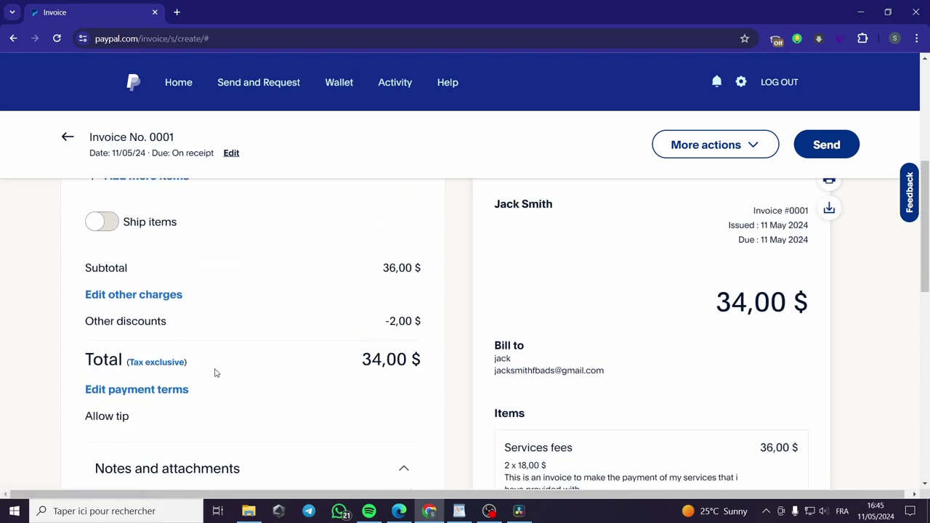
left_click(760, 146)
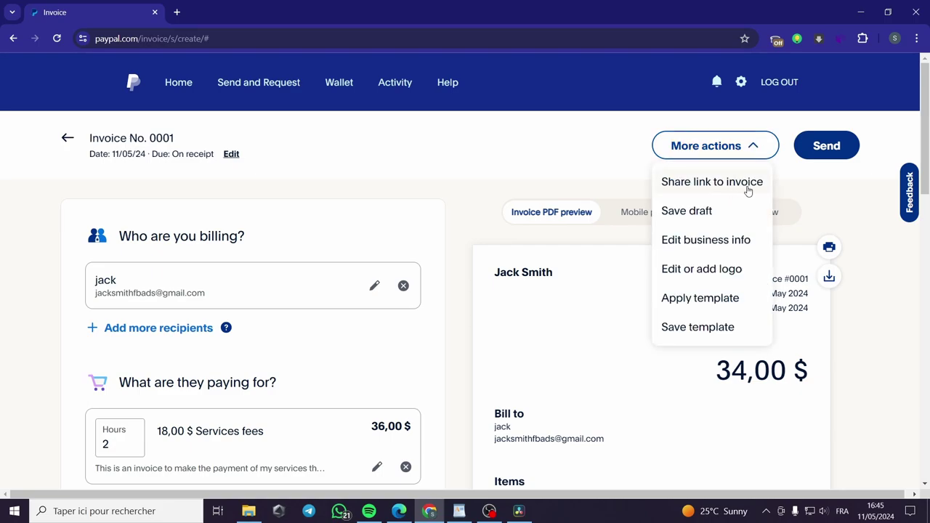
left_click(707, 243)
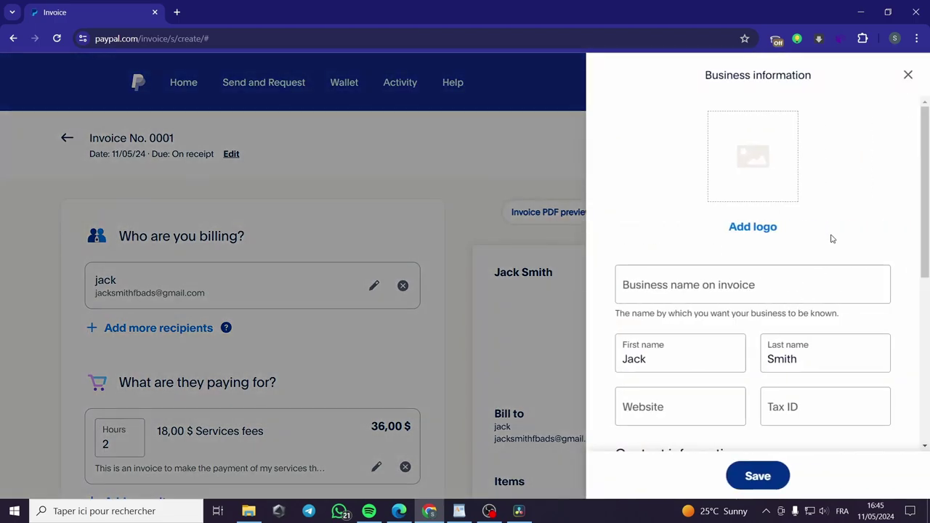
scroll(724, 347, "down", 3)
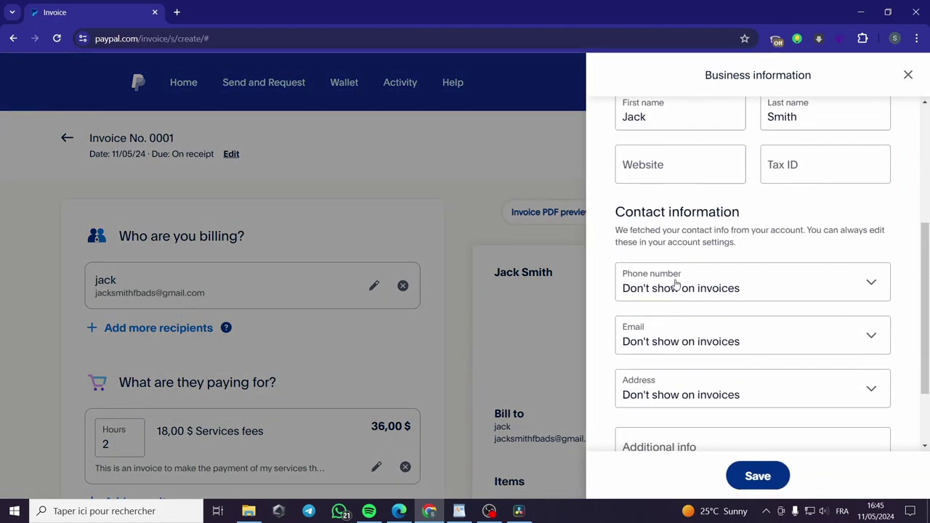
scroll(681, 353, "down", 2)
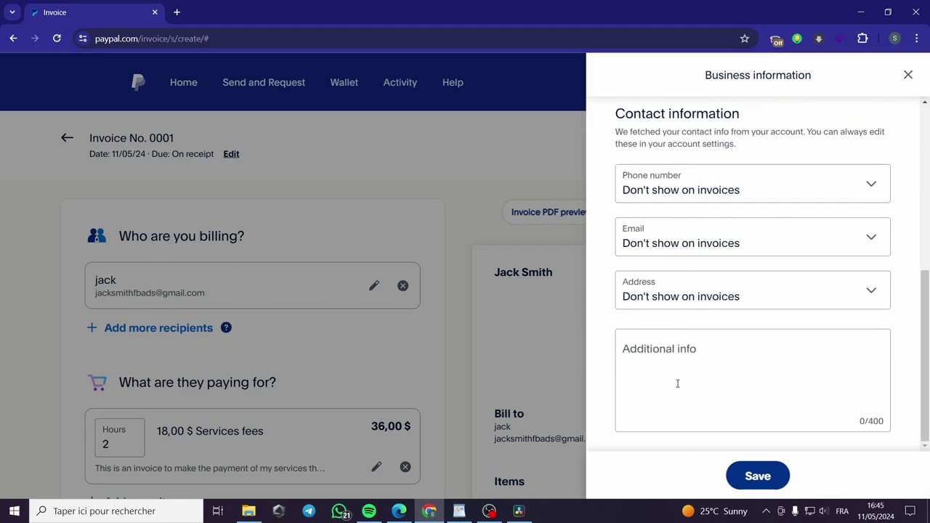
scroll(676, 382, "up", 1)
scroll(716, 365, "up", 4)
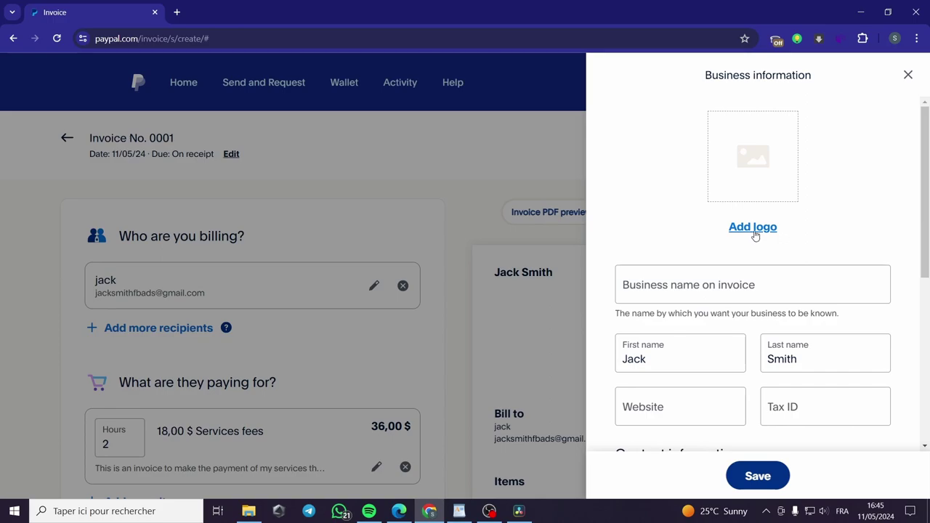
- Upload Summer-removebg-preview from the Téléchargements folder as the business logo and save the business information
left_click(753, 227)
scroll(320, 195, "down", 3)
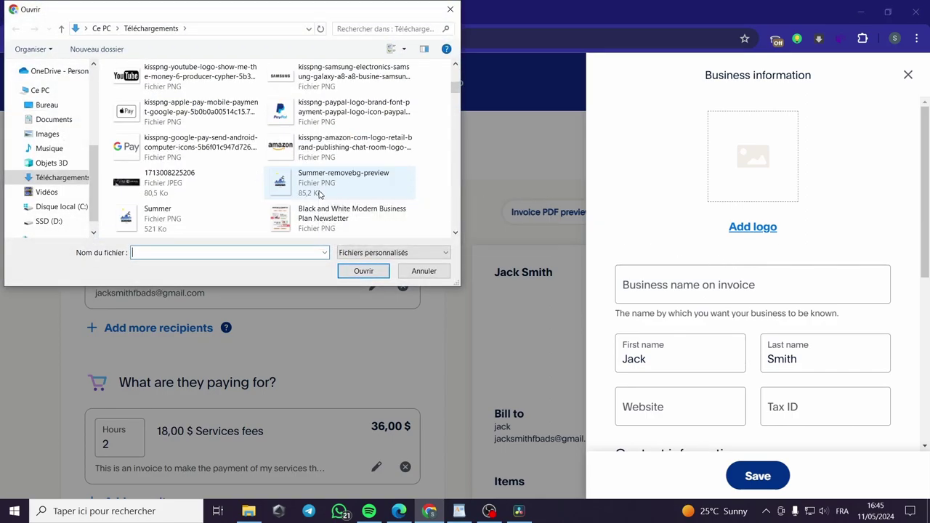
scroll(320, 195, "down", 2)
left_click(327, 101)
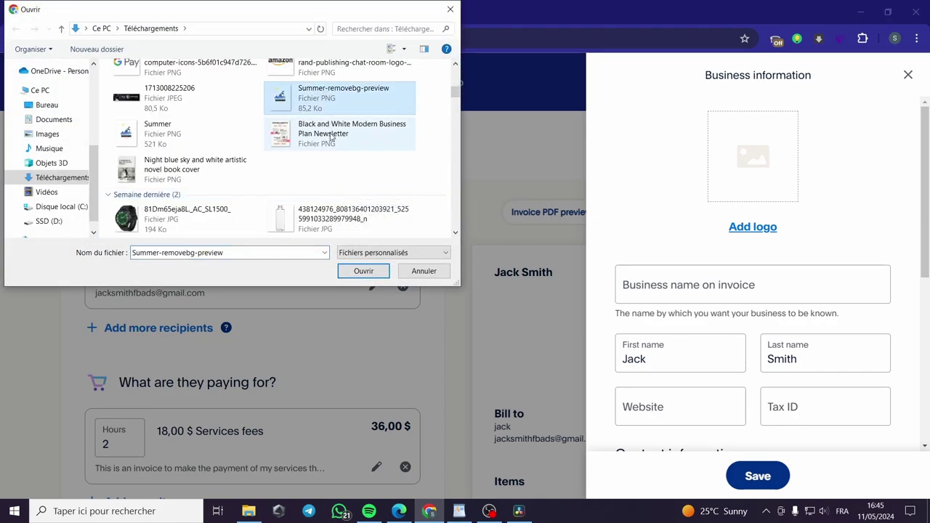
left_click(364, 270)
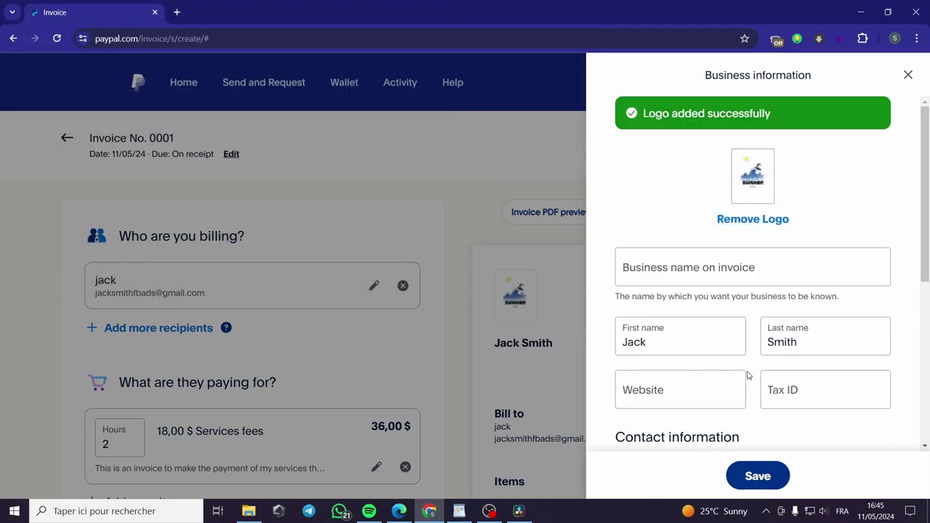
left_click(758, 475)
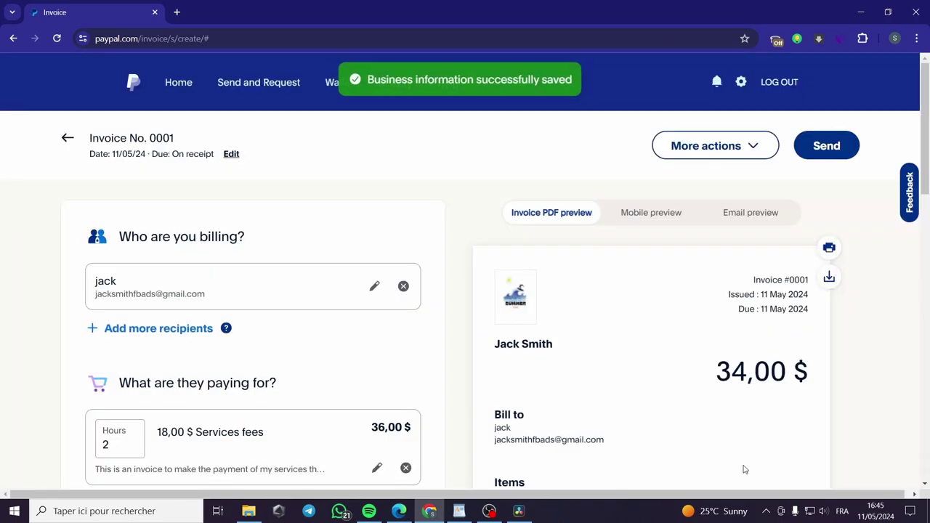
- Check the logo and amount due in the invoice's mobile and email previews, and return to the PDF preview
scroll(712, 315, "down", 1)
scroll(586, 324, "up", 1)
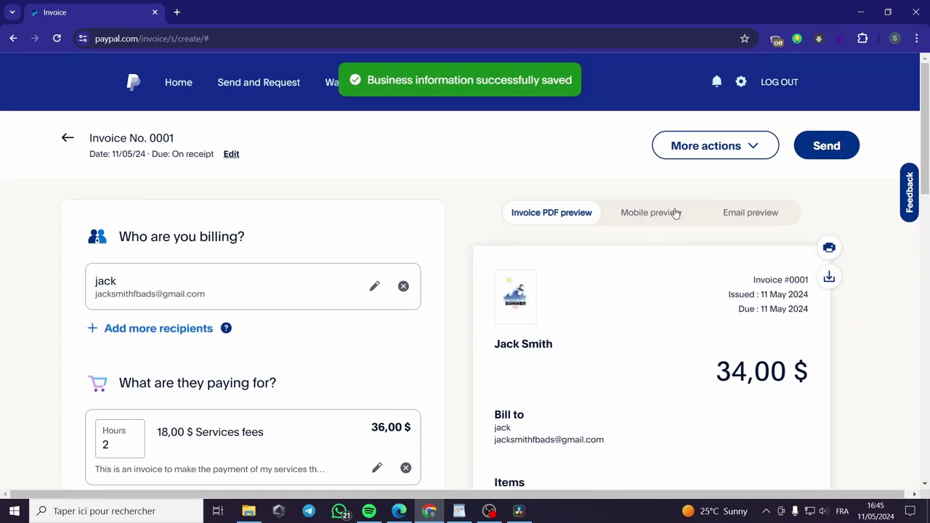
left_click(675, 212)
scroll(711, 305, "down", 2)
scroll(716, 342, "up", 2)
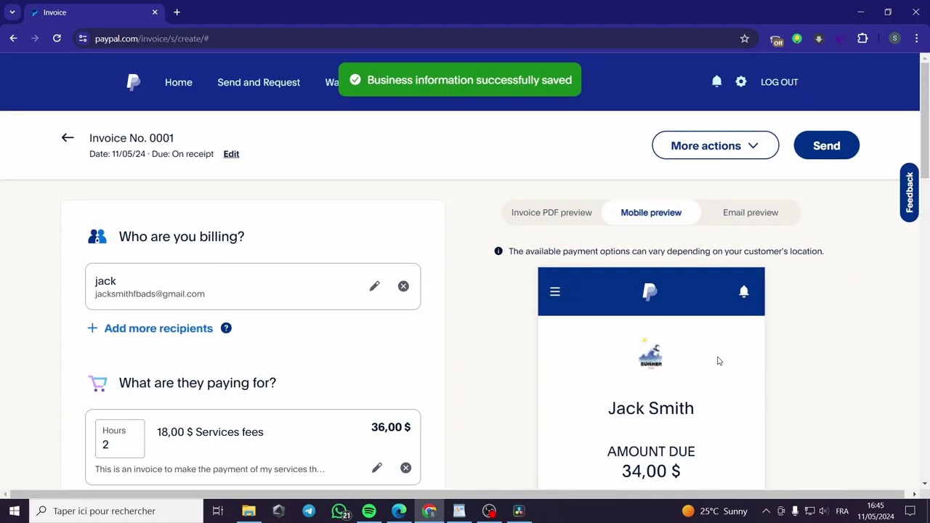
left_click(756, 216)
scroll(687, 305, "down", 2)
scroll(688, 305, "up", 2)
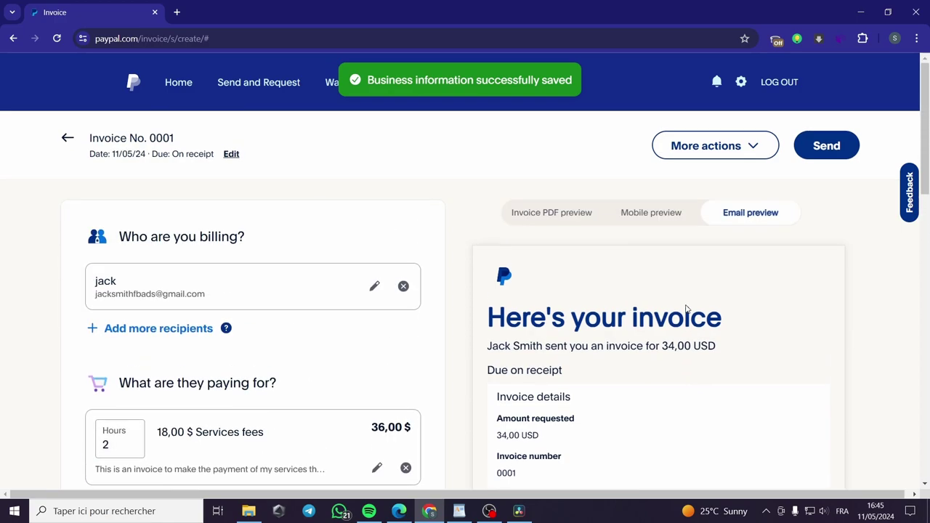
scroll(676, 331, "down", 4)
scroll(666, 353, "up", 4)
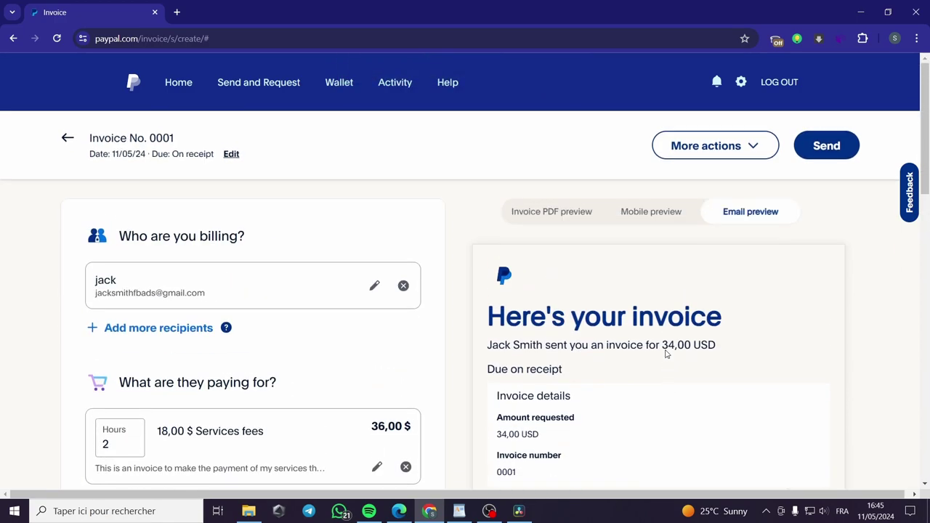
left_click(592, 213)
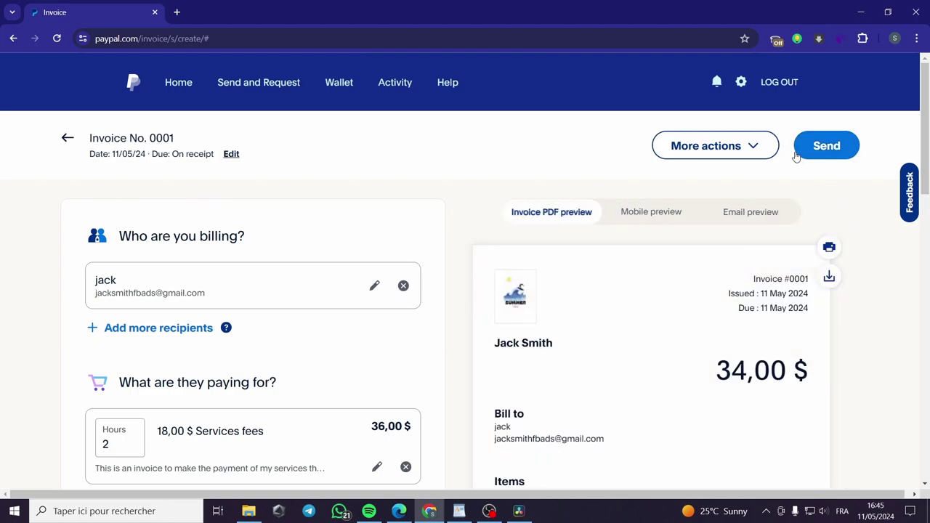